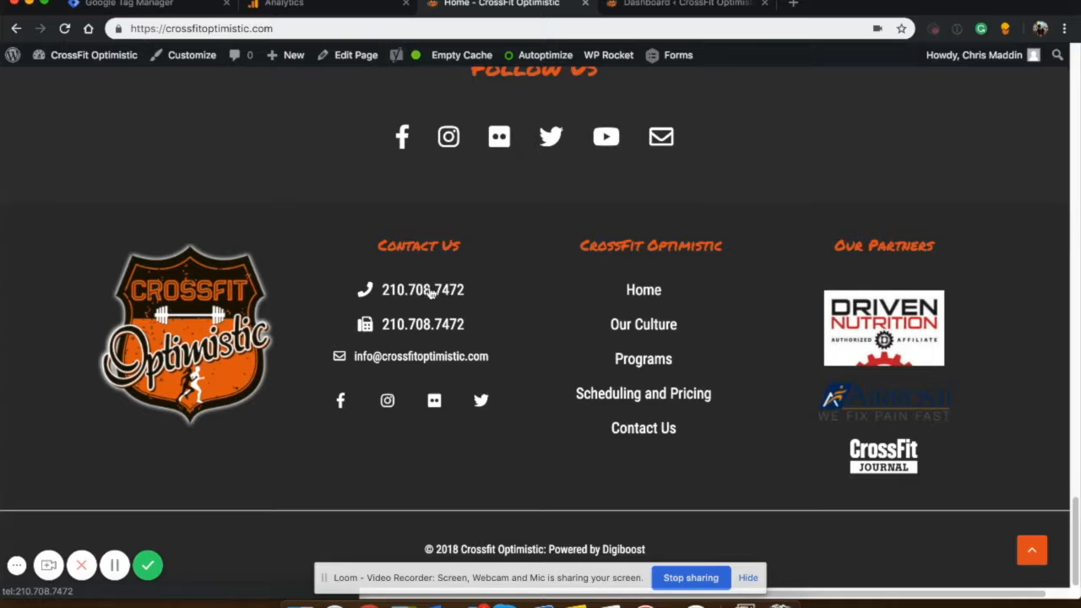
Open the site's Contact Us page and view its contact form and phone number.
scroll(515, 295, "up", 15)
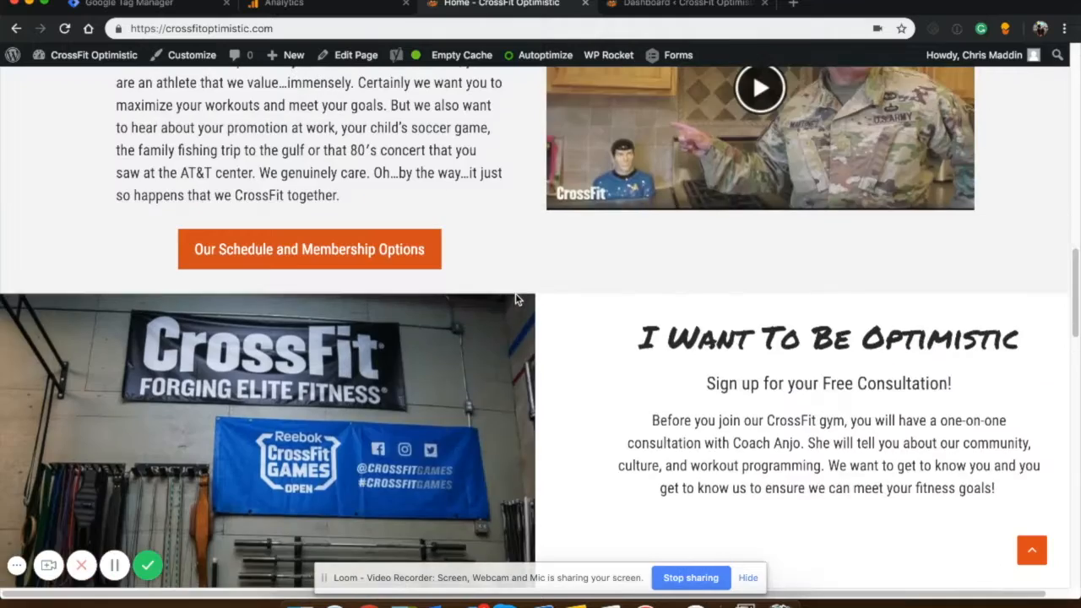
scroll(516, 298, "up", 3)
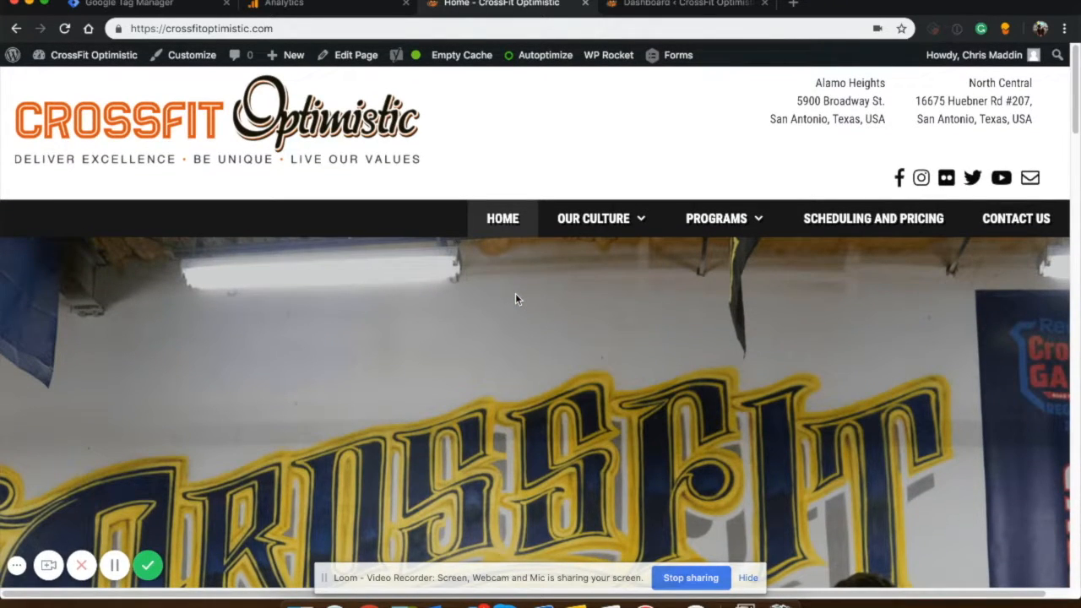
left_click(1009, 223)
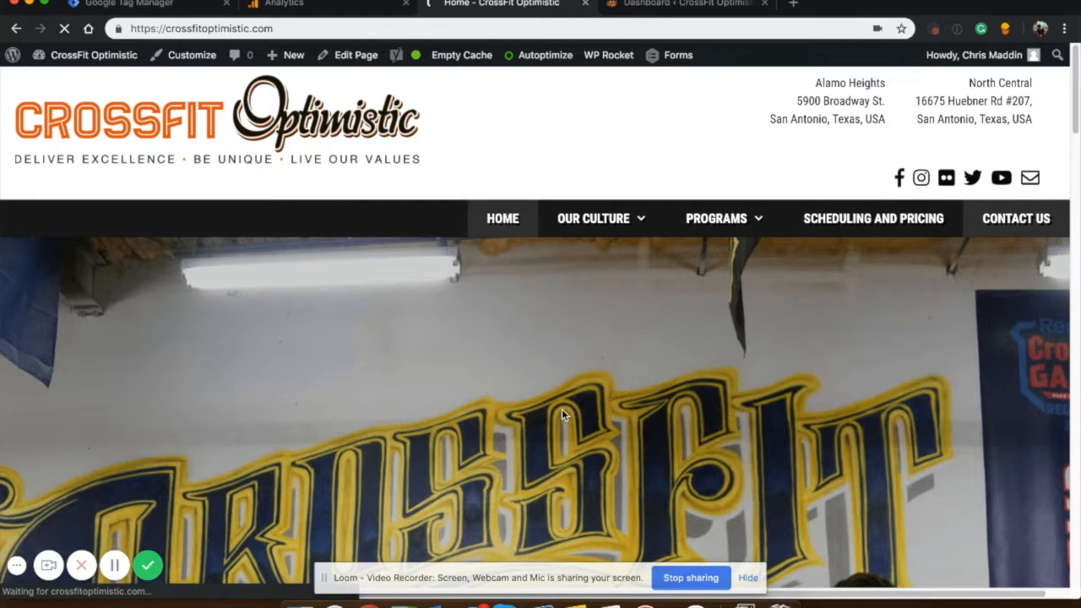
scroll(563, 415, "down", 10)
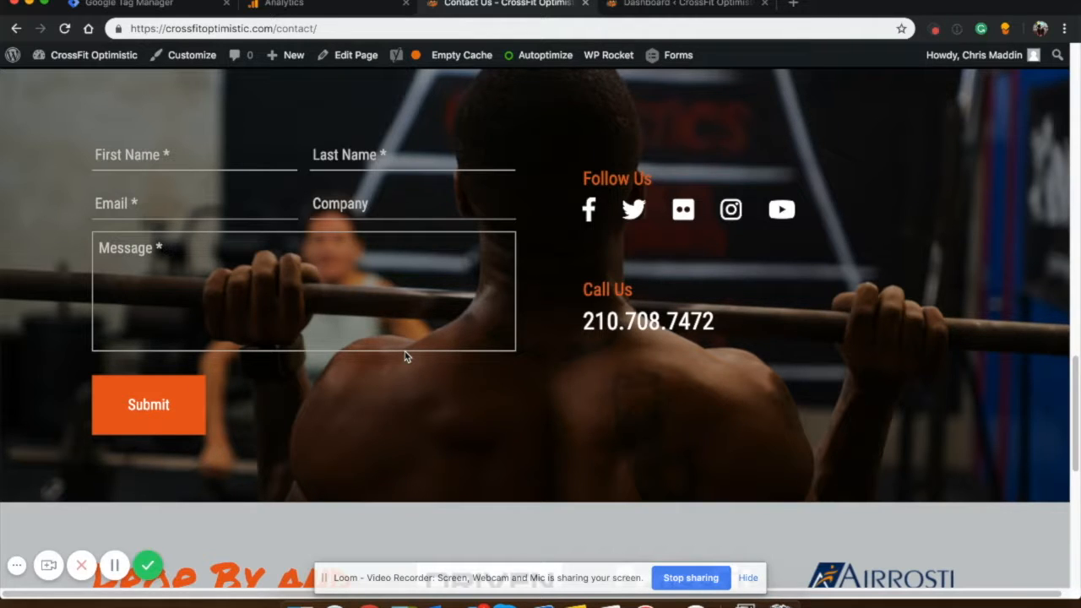
Switch to Google Tag Manager and open the triggers list of the crossfitoptimistic.com container.
left_click(179, 10)
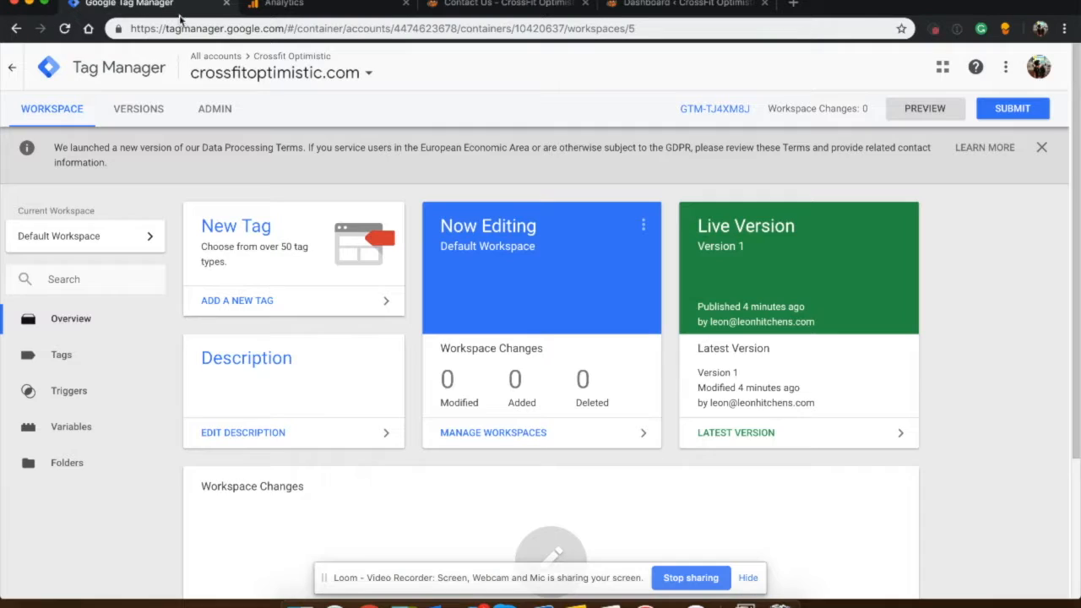
left_click(78, 392)
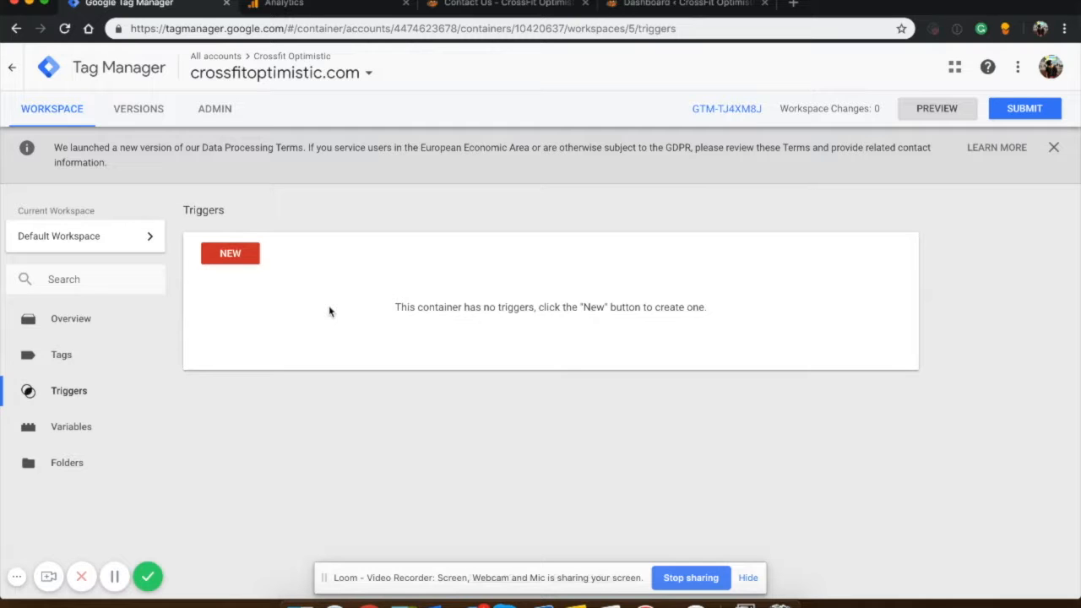
Return to the site's Contact Us page and copy the link address of the phone number in the footer.
left_click(640, 5)
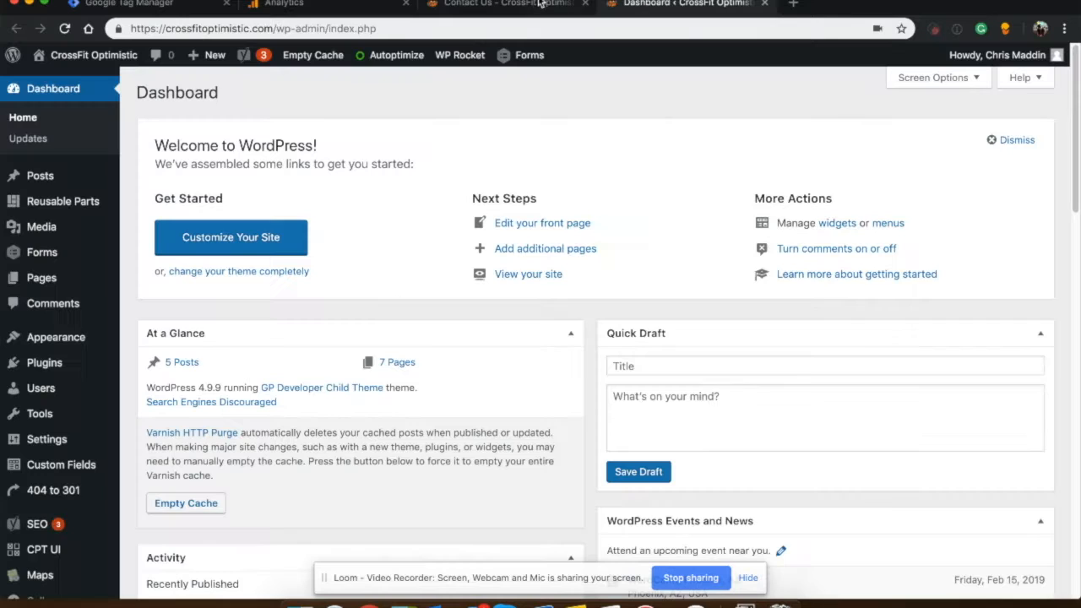
left_click(448, 4)
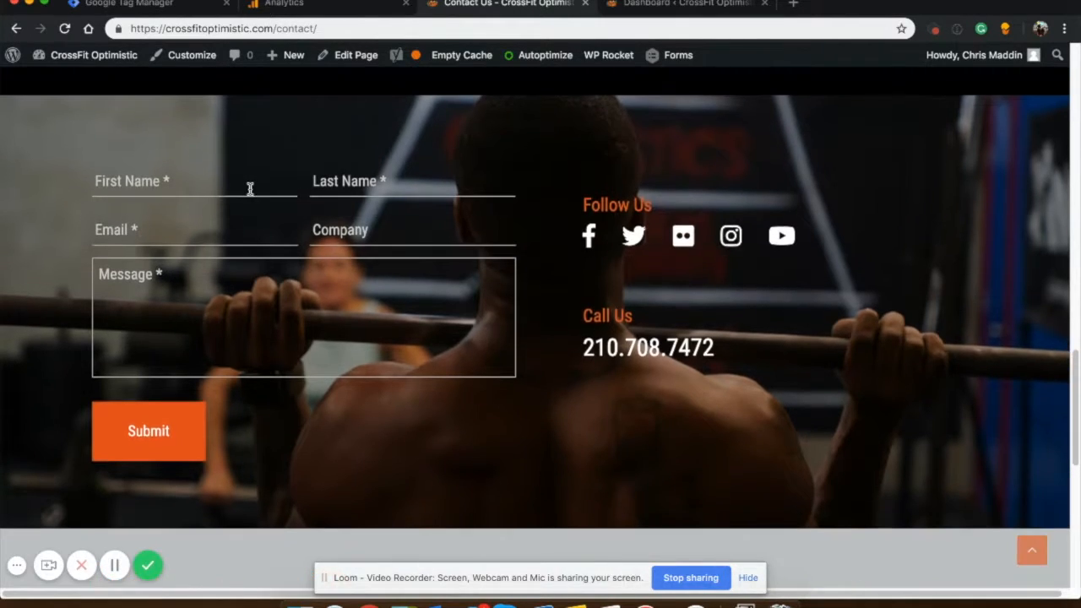
scroll(248, 187, "down", 10)
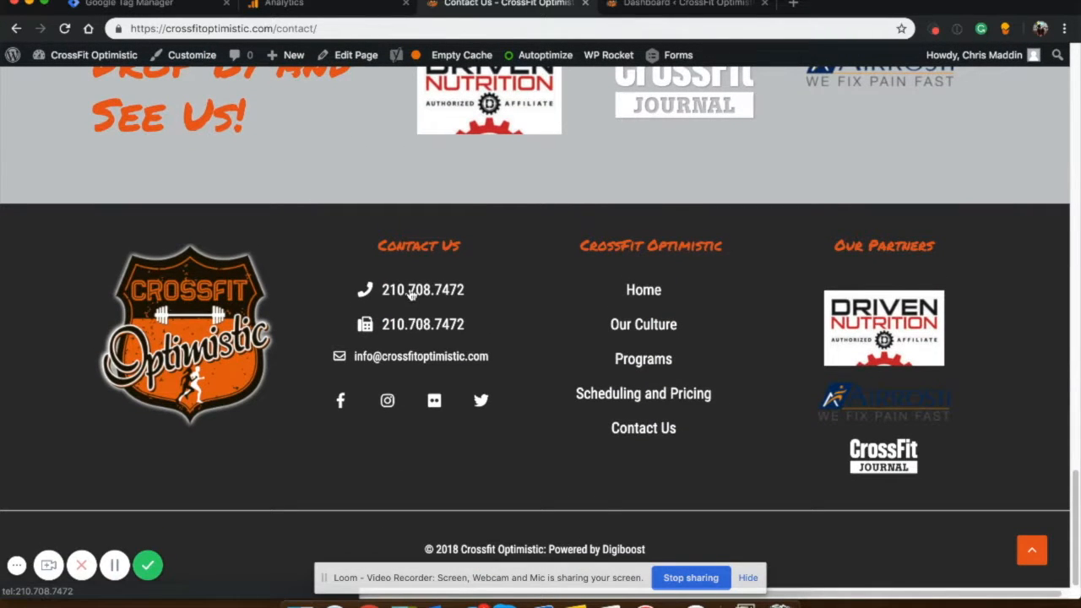
right_click(412, 293)
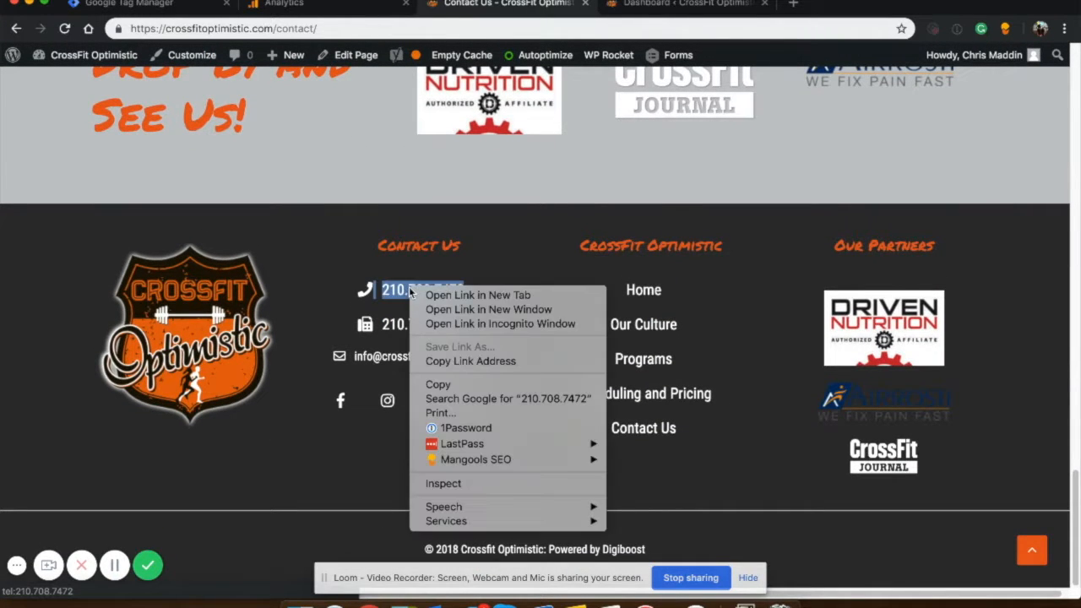
left_click(452, 364)
left_click(336, 31)
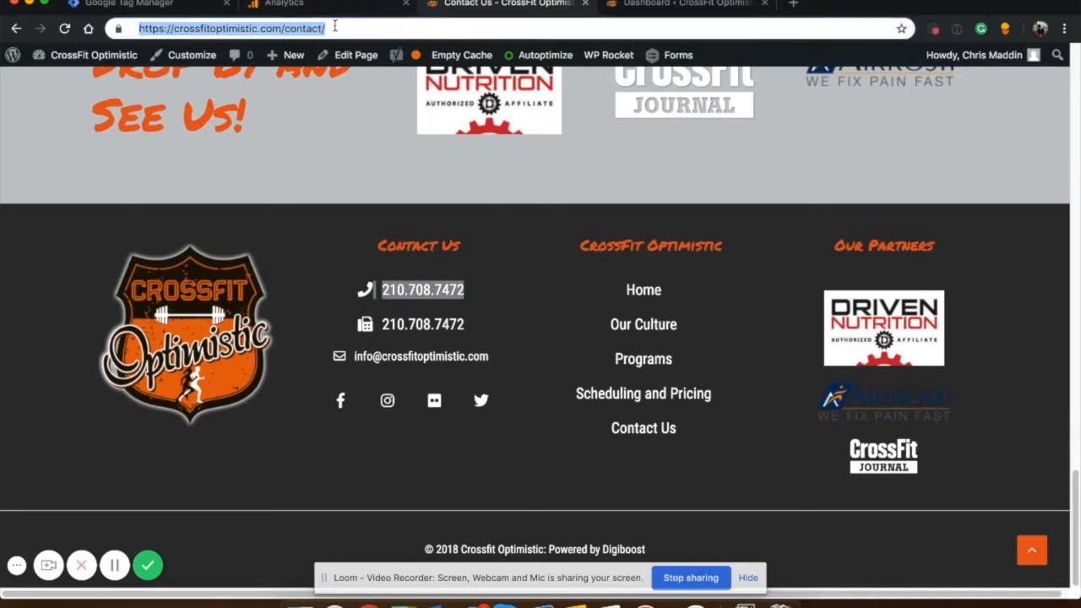
key("super+v")
In Google Tag Manager, create a trigger of type Click - All Elements that fires on Some Clicks.
left_click(139, 5)
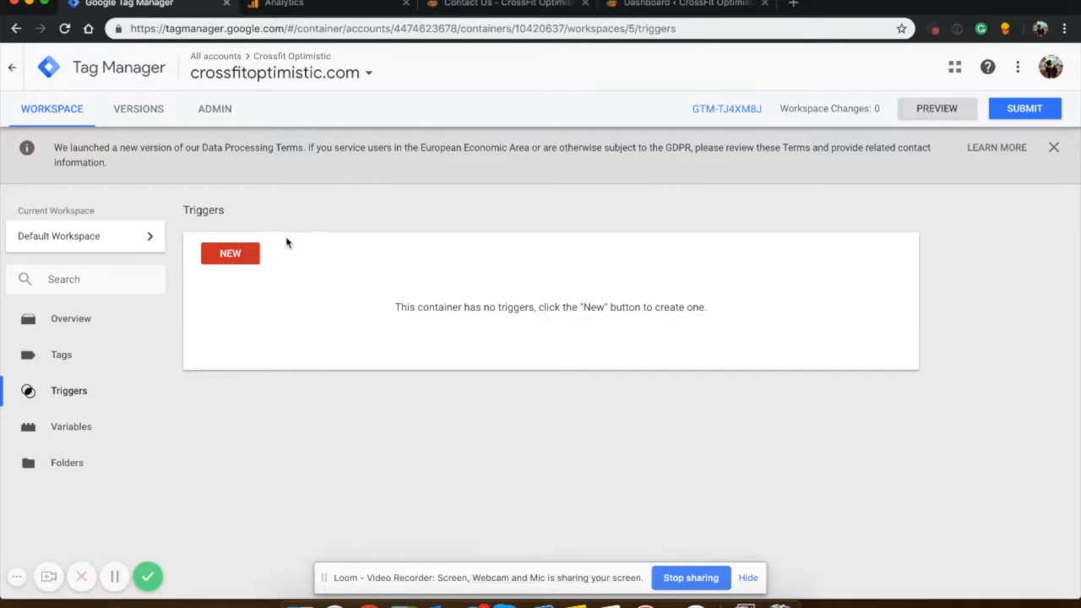
left_click(247, 256)
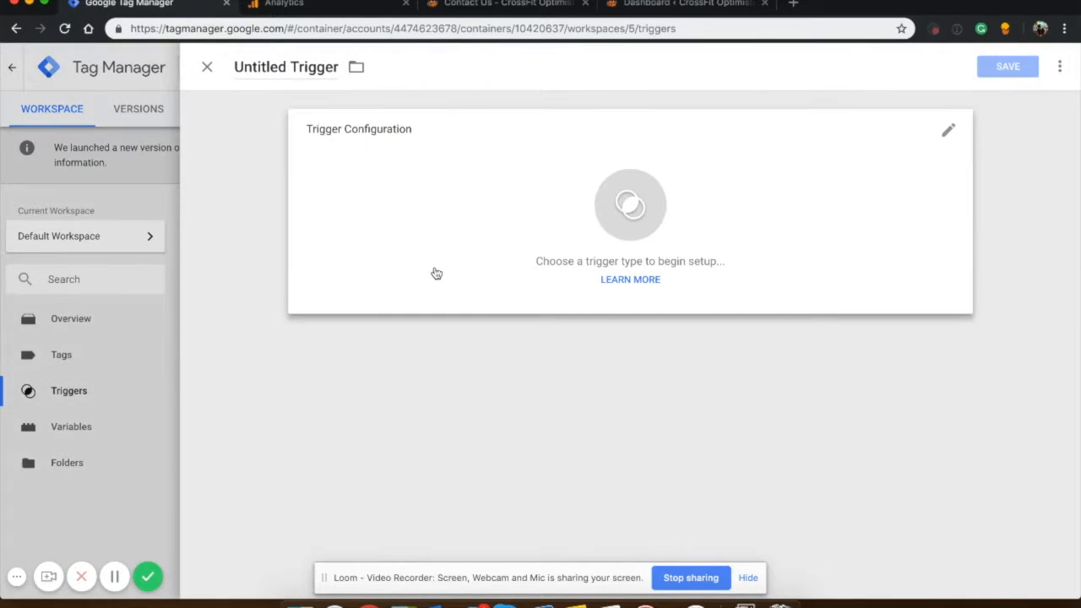
left_click(433, 272)
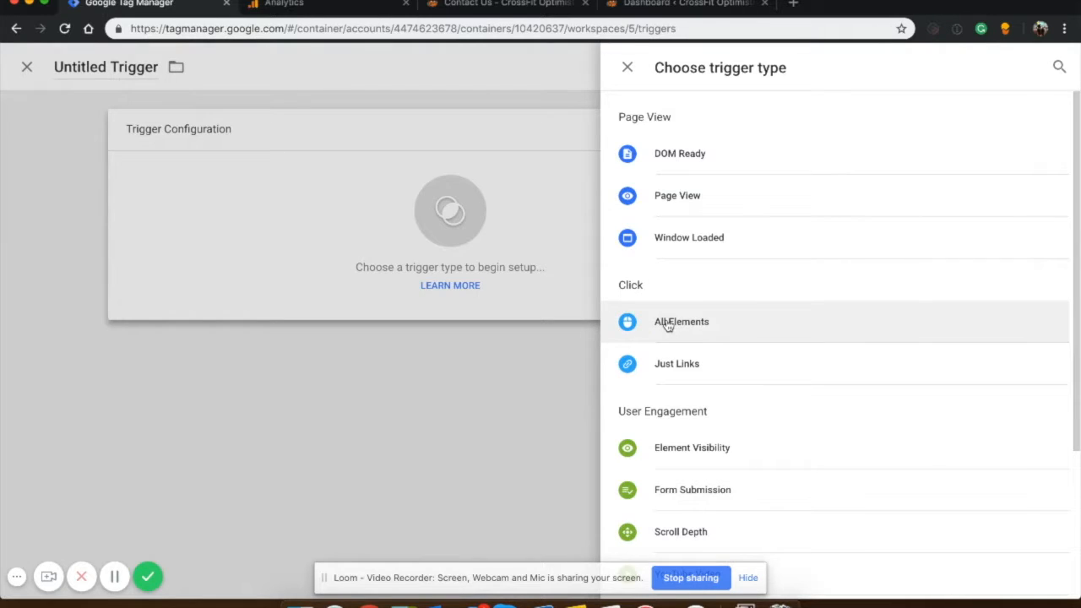
left_click(667, 323)
left_click(430, 279)
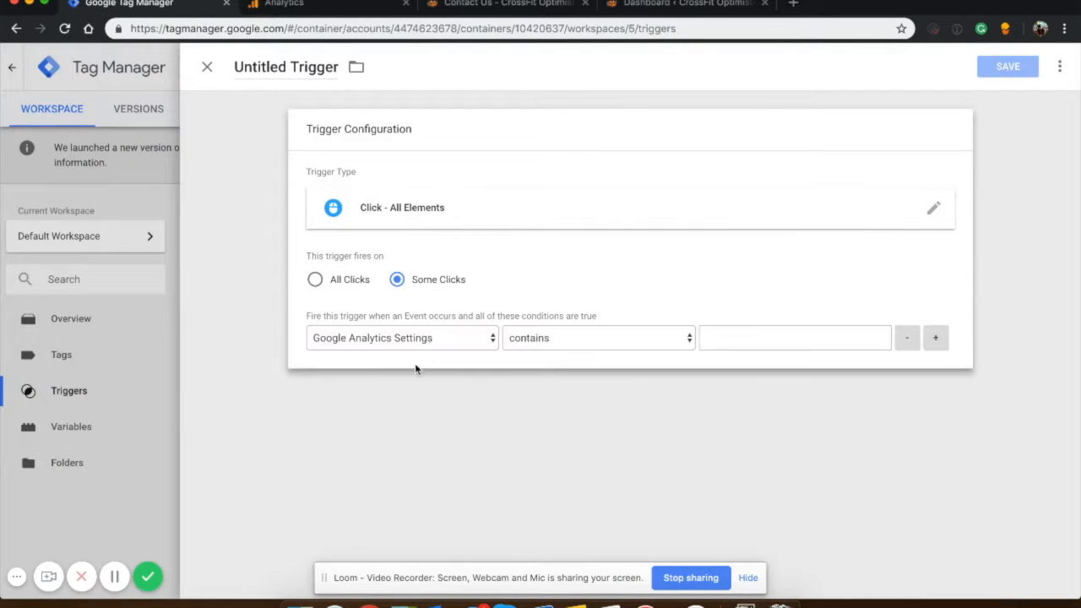
left_click(396, 336)
left_click(385, 438)
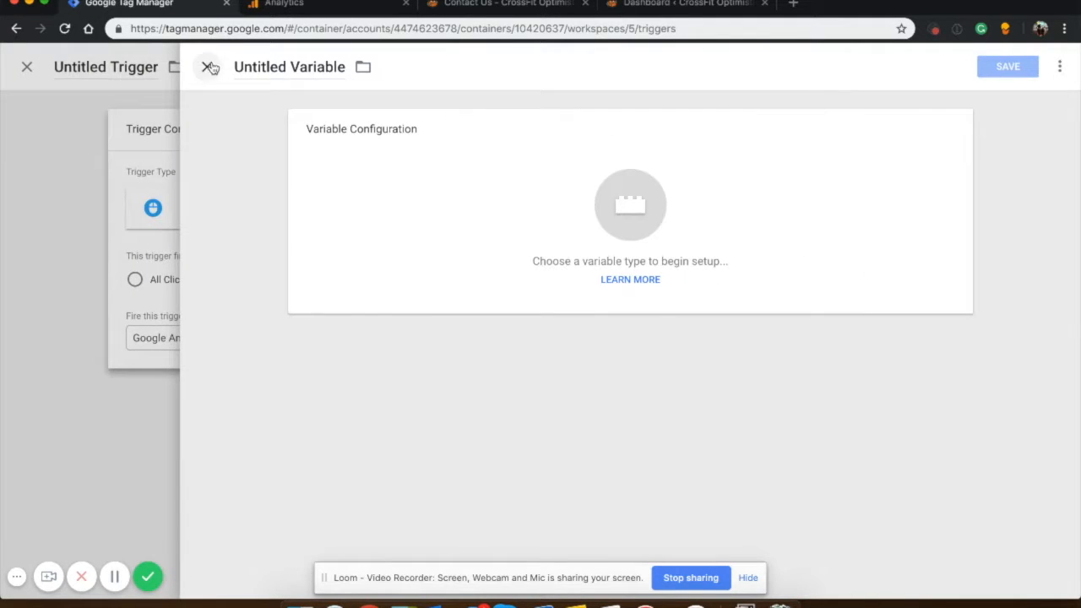
left_click(207, 67)
Set the firing condition to the built-in variable Click Element containing the copied telephone link.
left_click(342, 339)
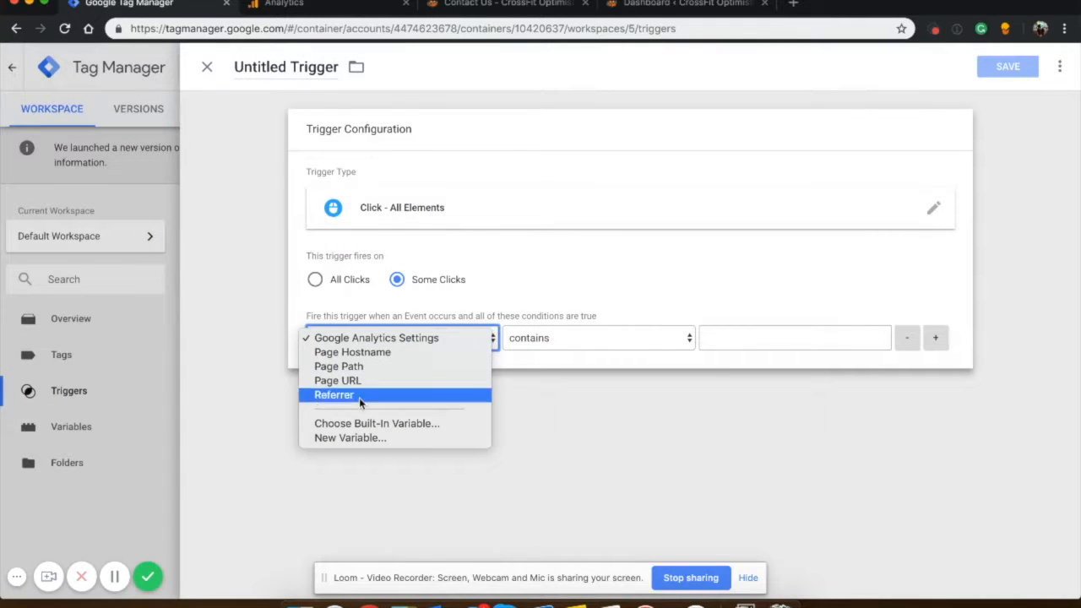
left_click(363, 424)
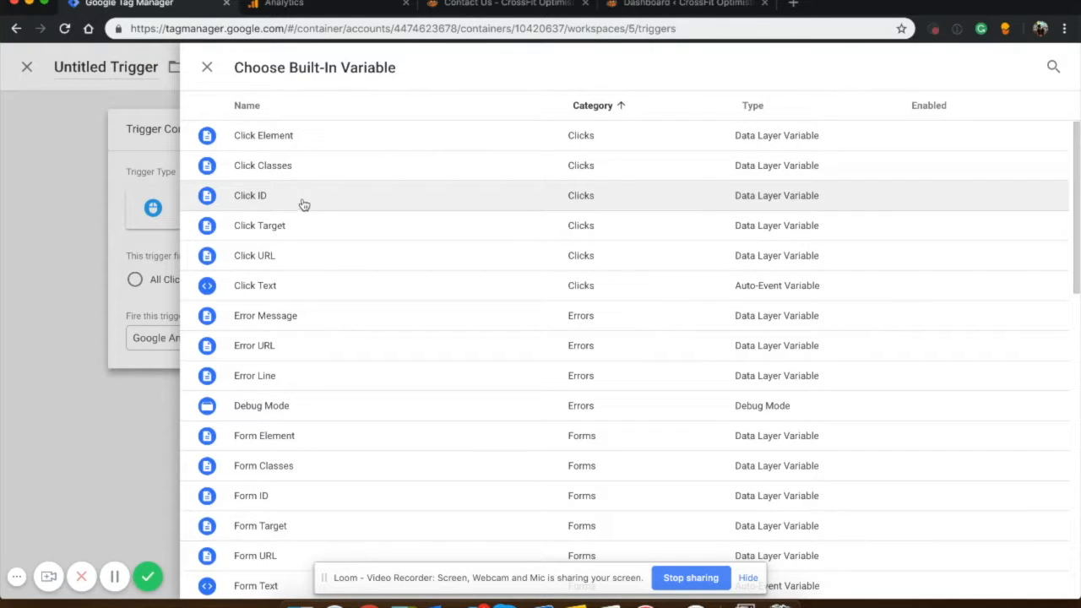
left_click(285, 135)
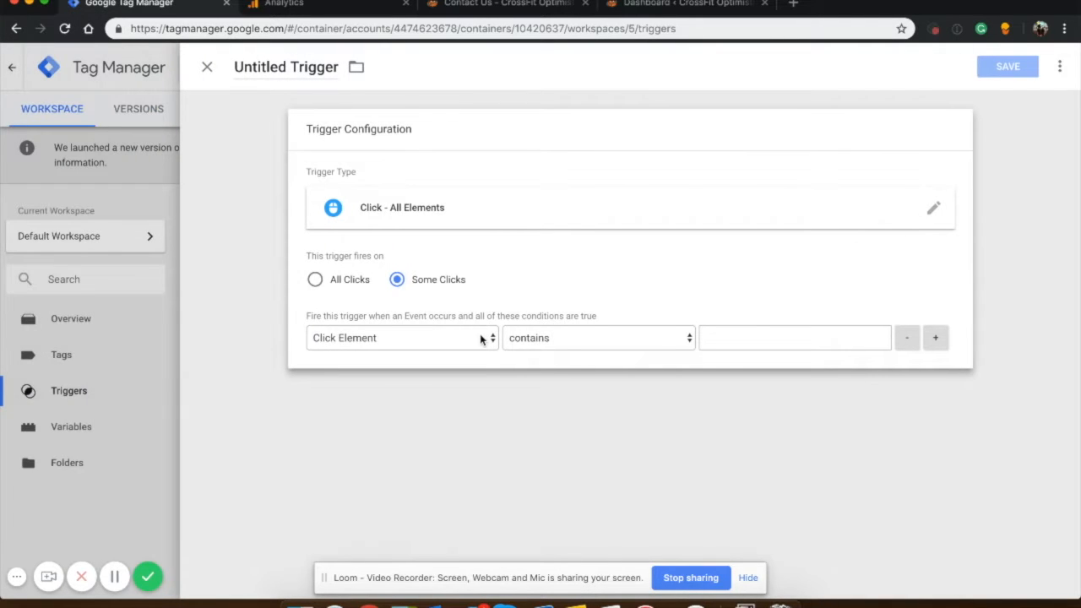
left_click(741, 335)
key("ctrl+v")
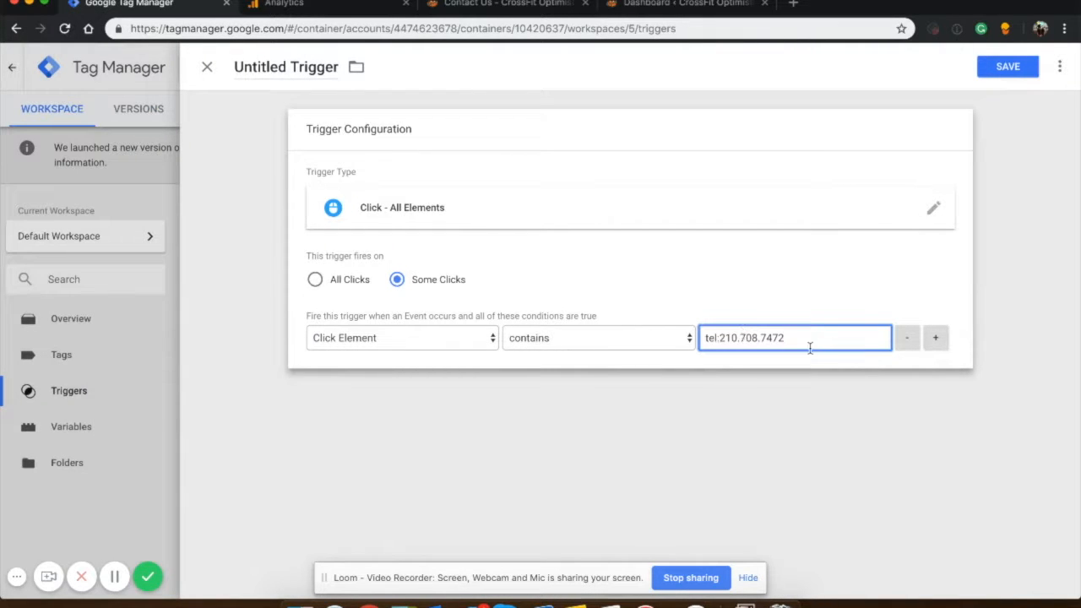
Save the trigger under the name Phone Number.
left_click(1008, 66)
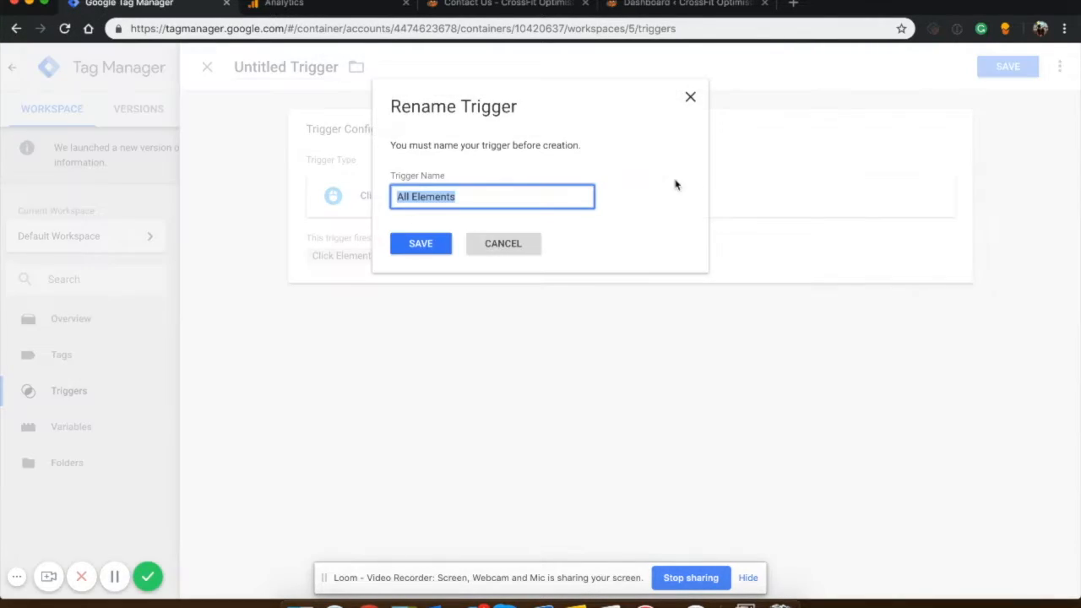
type("Phone Num")
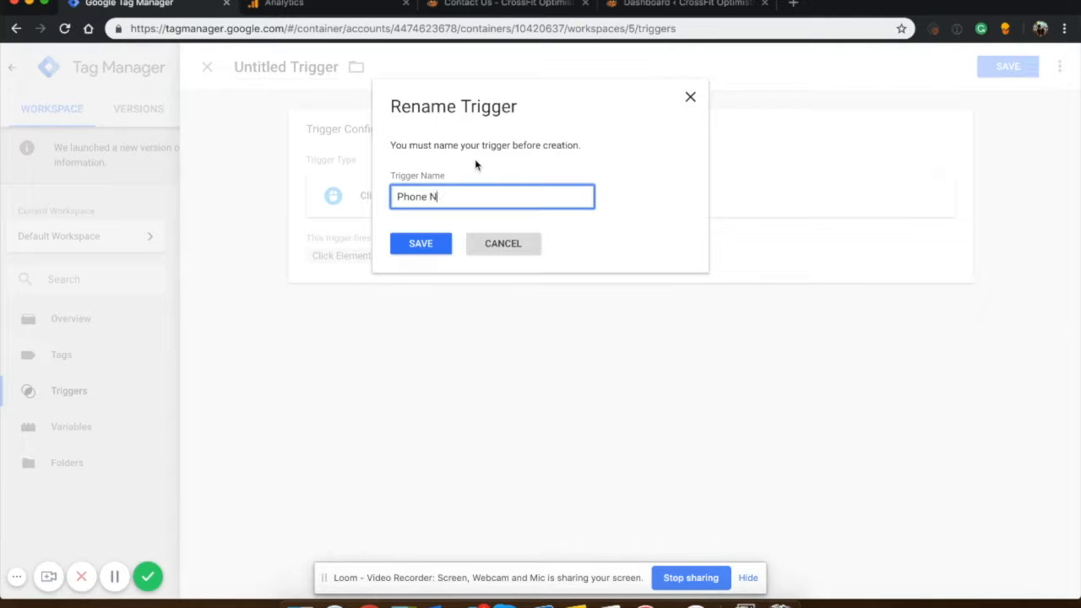
type("ber")
key("Return")
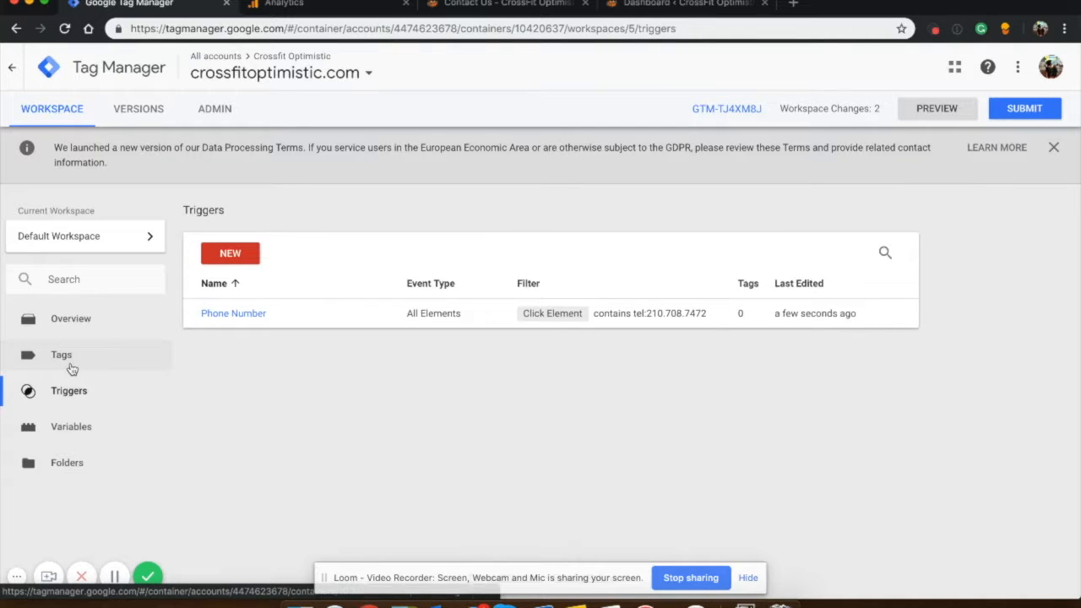
Create a new Google Analytics - Universal Analytics tag that uses the {{Google Analytics Settings}} variable.
left_click(71, 365)
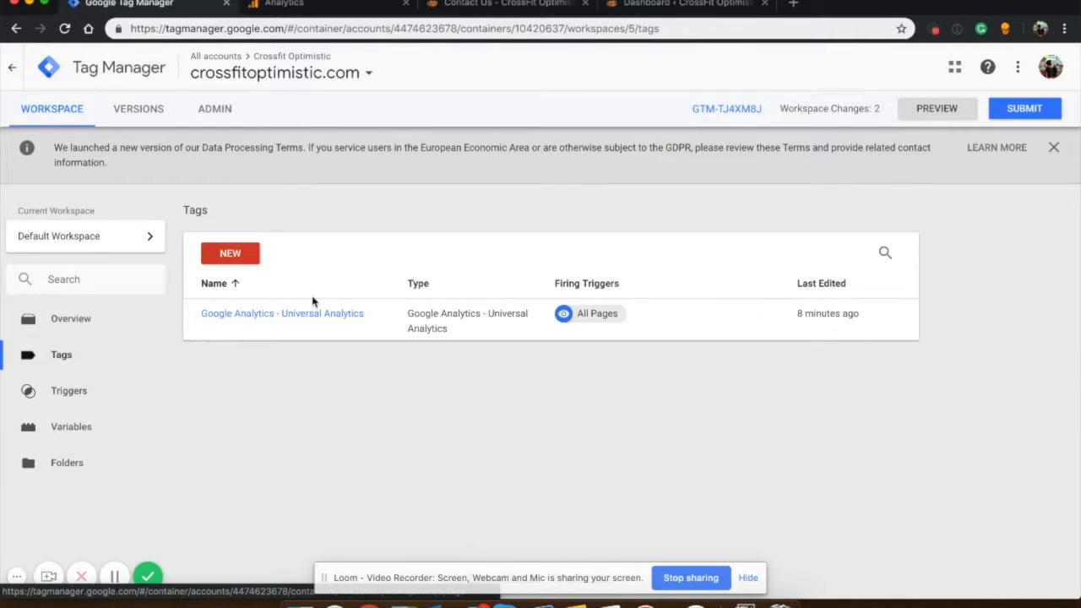
left_click(243, 252)
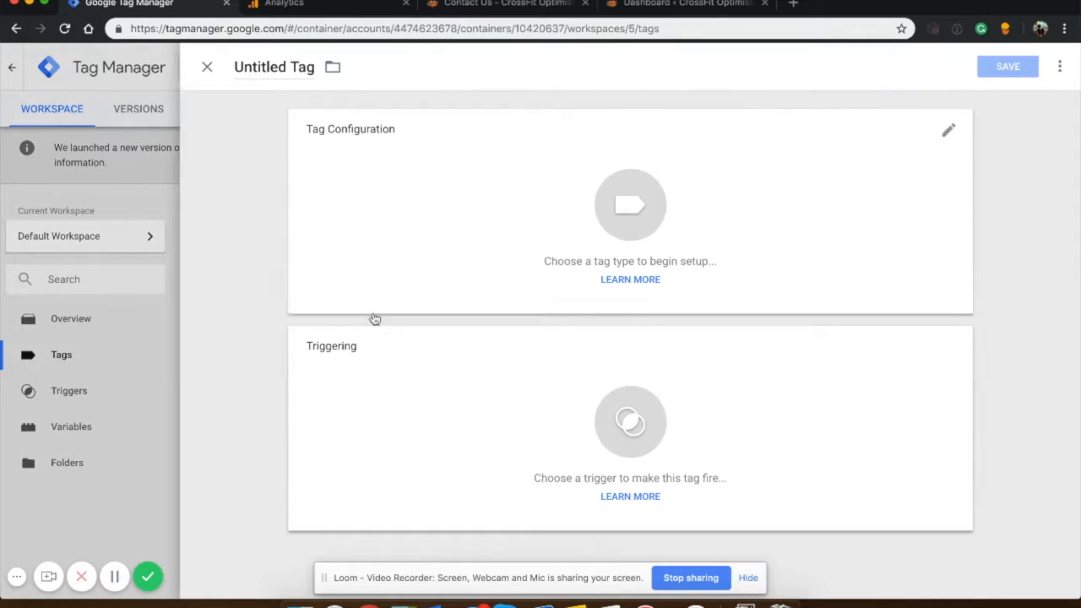
left_click(553, 203)
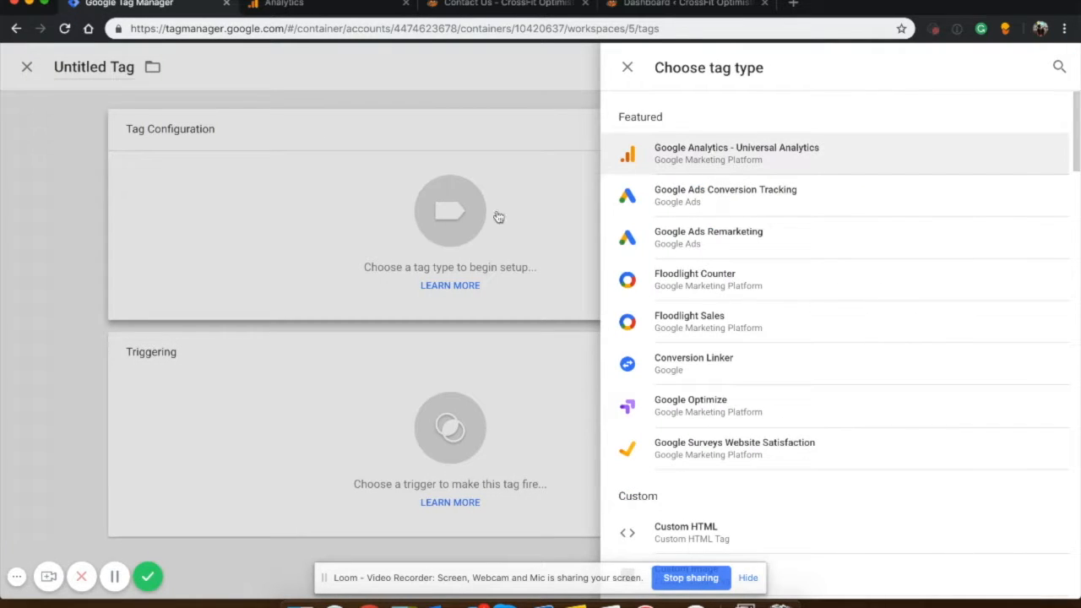
left_click(605, 159)
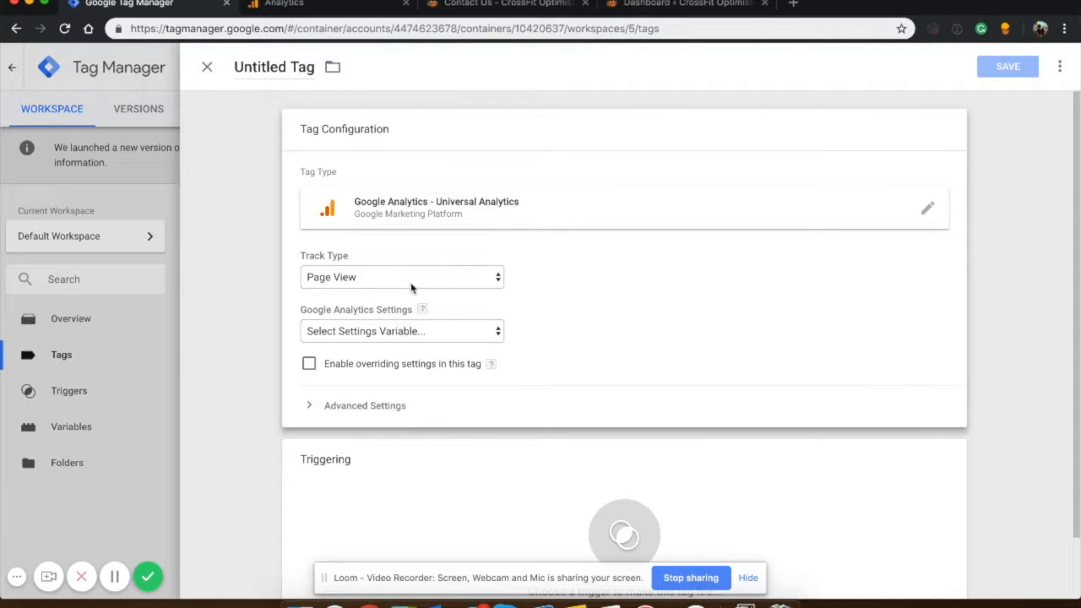
left_click(369, 330)
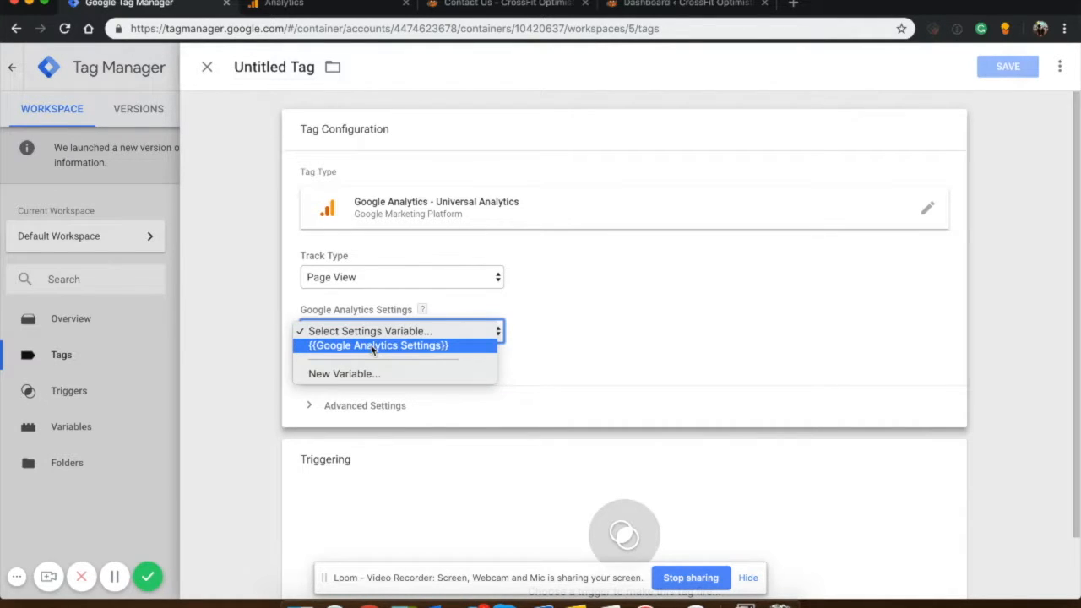
left_click(373, 346)
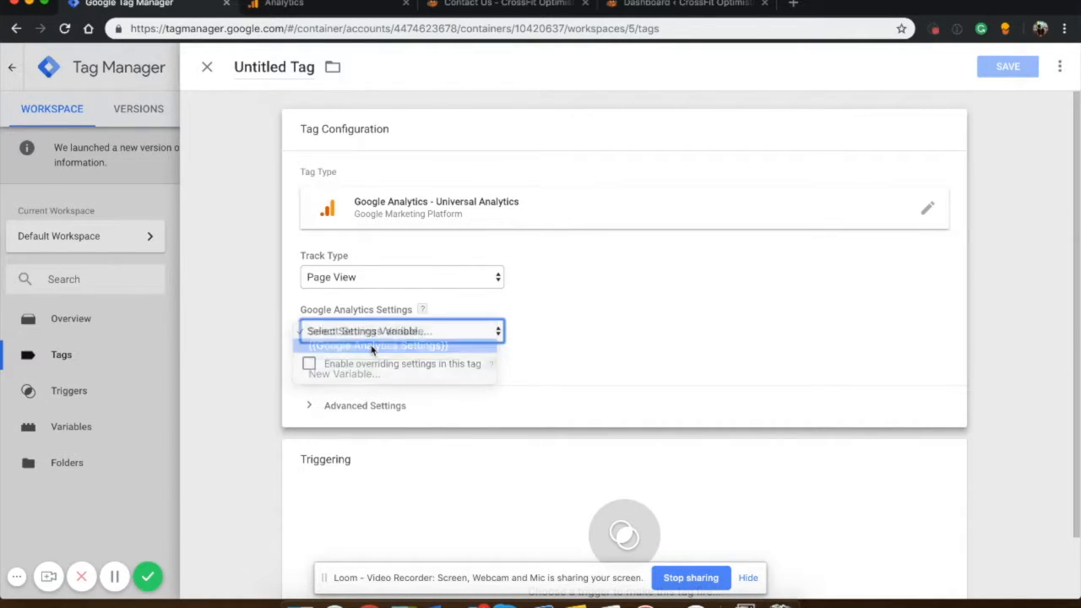
Set the tag's track type to Event with category Phone Number and action Phone Number Click.
left_click(356, 279)
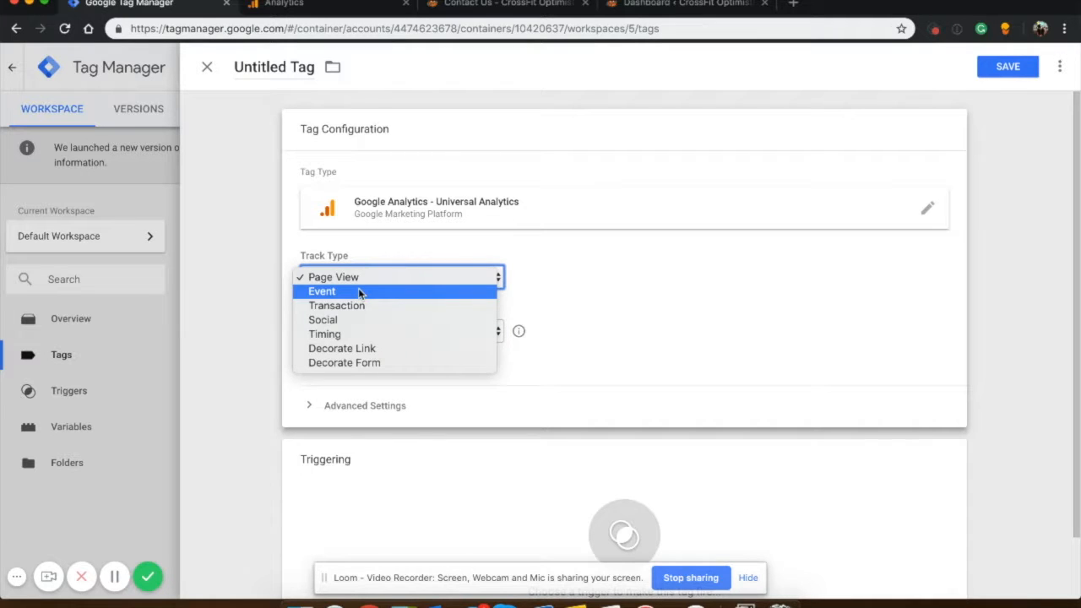
left_click(359, 291)
left_click(378, 353)
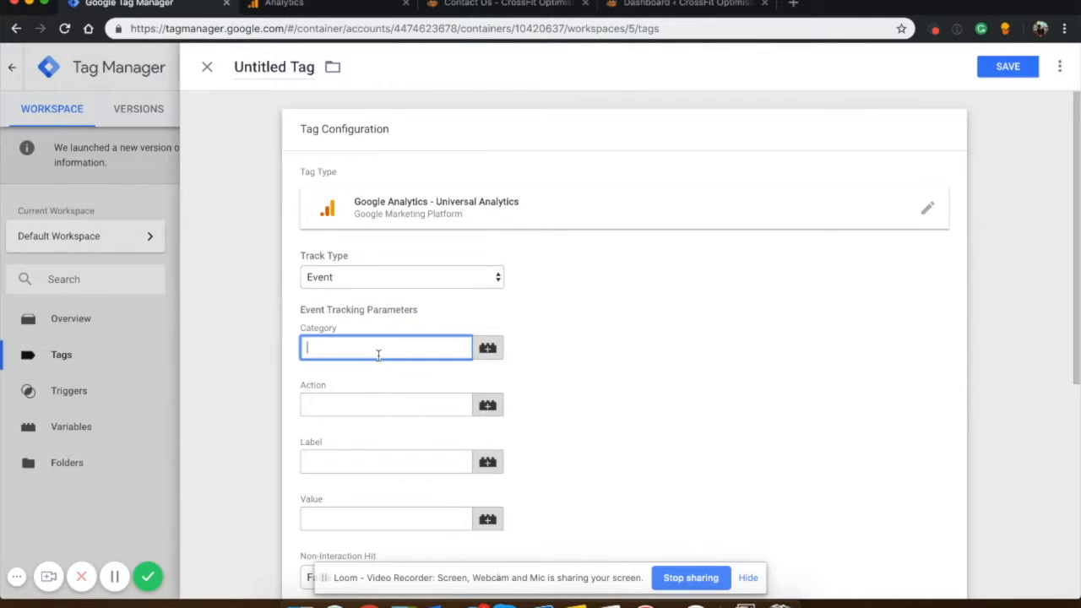
type("Phone Numbner")
left_click(406, 404)
left_click(368, 348)
key("BackSpace")
left_click(366, 404)
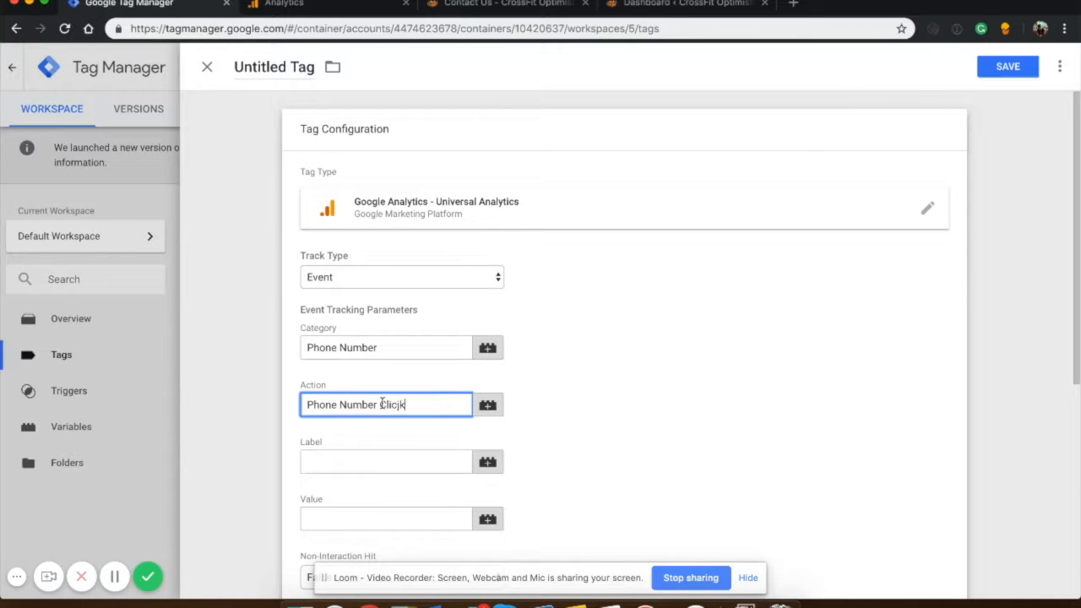
Assign the Phone Number trigger as the tag's firing trigger.
scroll(422, 402, "down", 5)
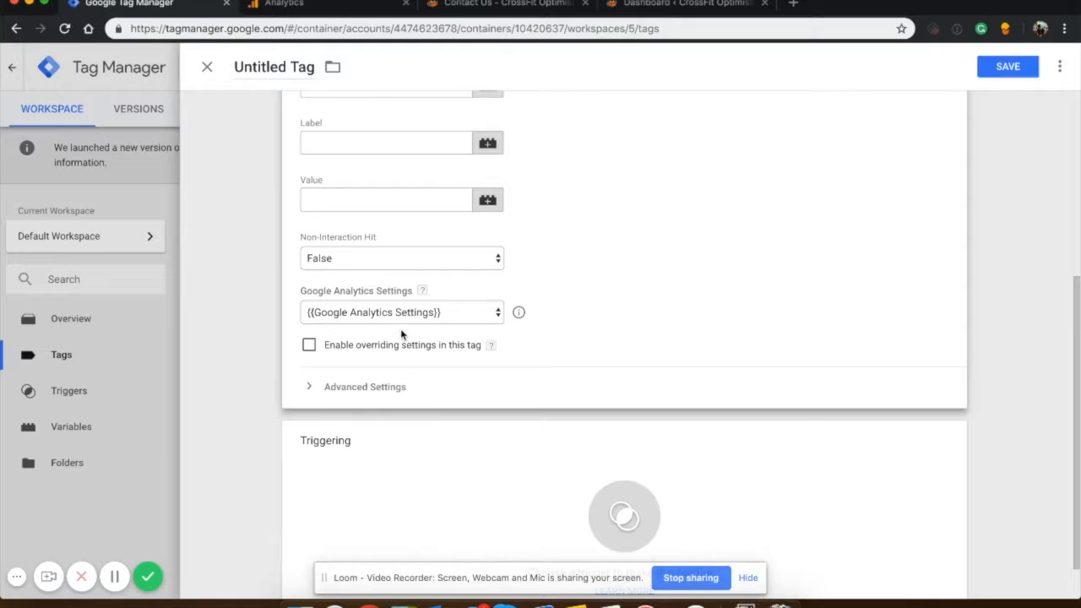
left_click(495, 454)
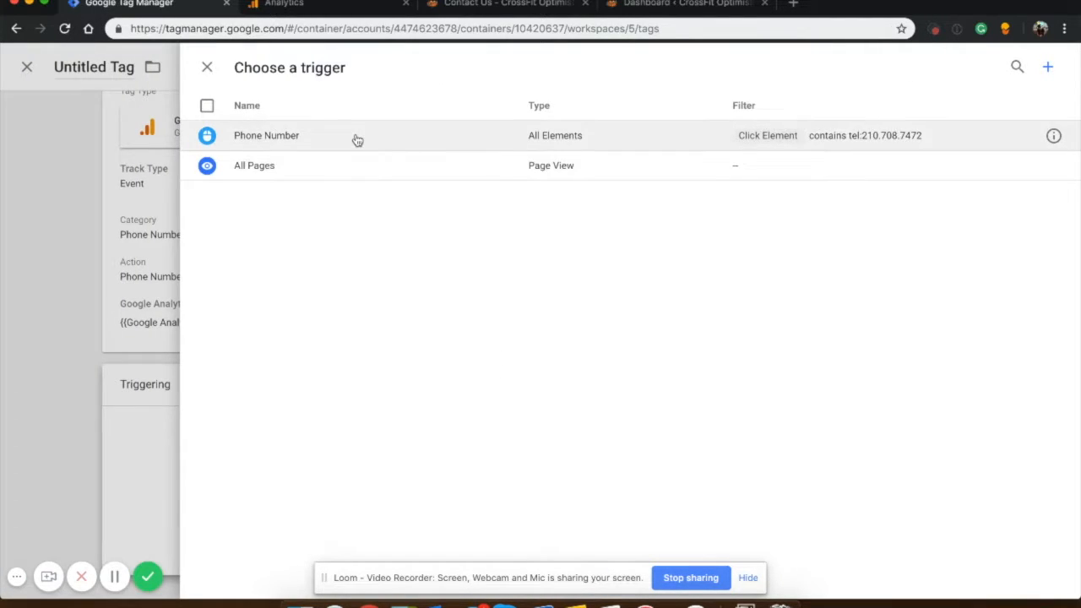
left_click(357, 140)
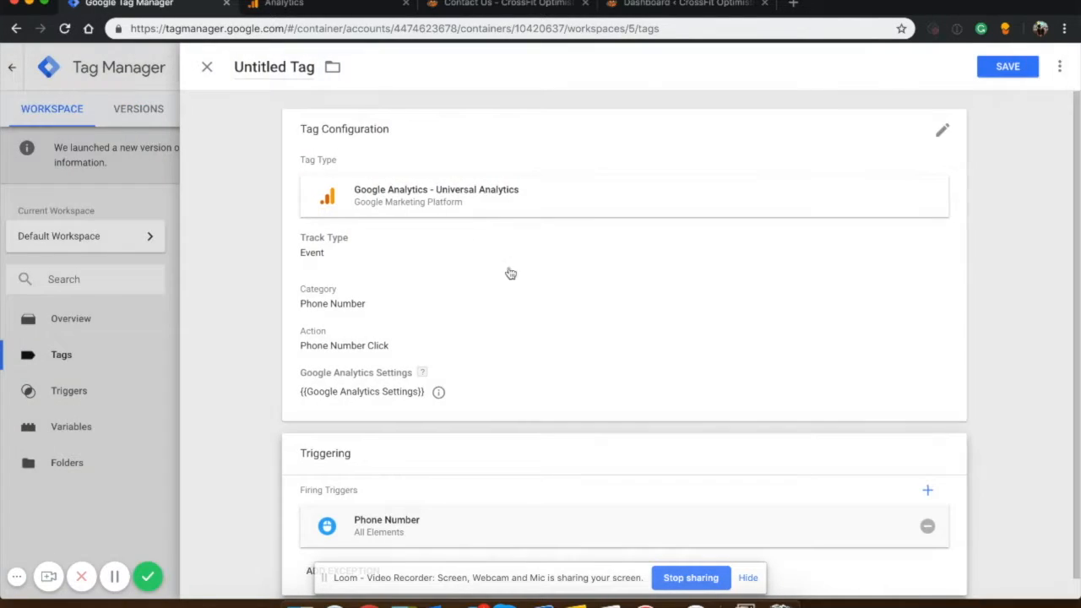
Save the tag under the name Phone Number Click.
left_click(1008, 66)
left_click(748, 578)
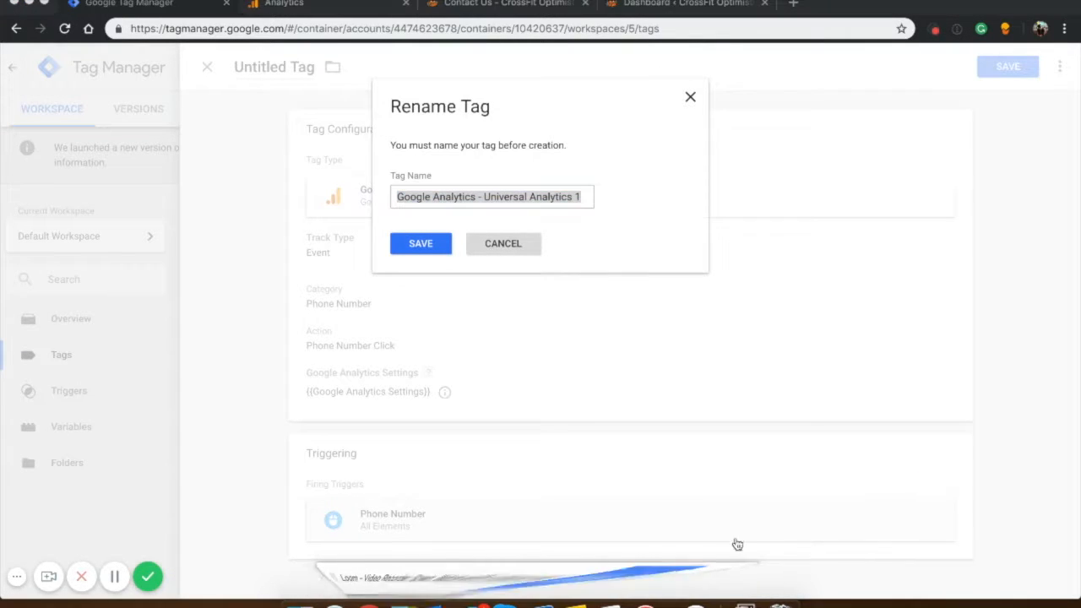
left_click(475, 213)
type("Phon")
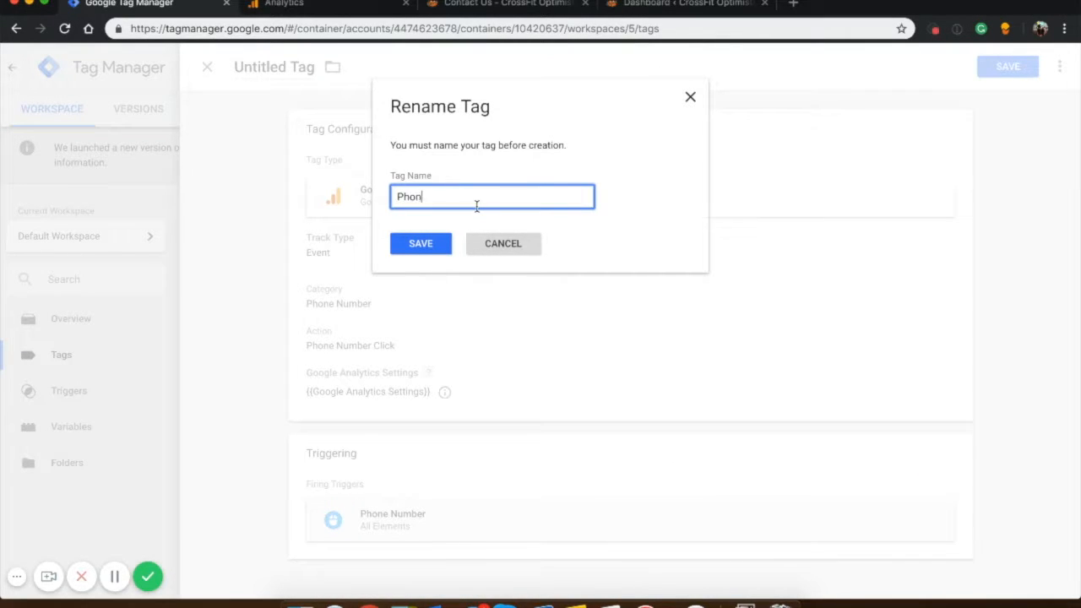
type("e Number Click")
key("Return")
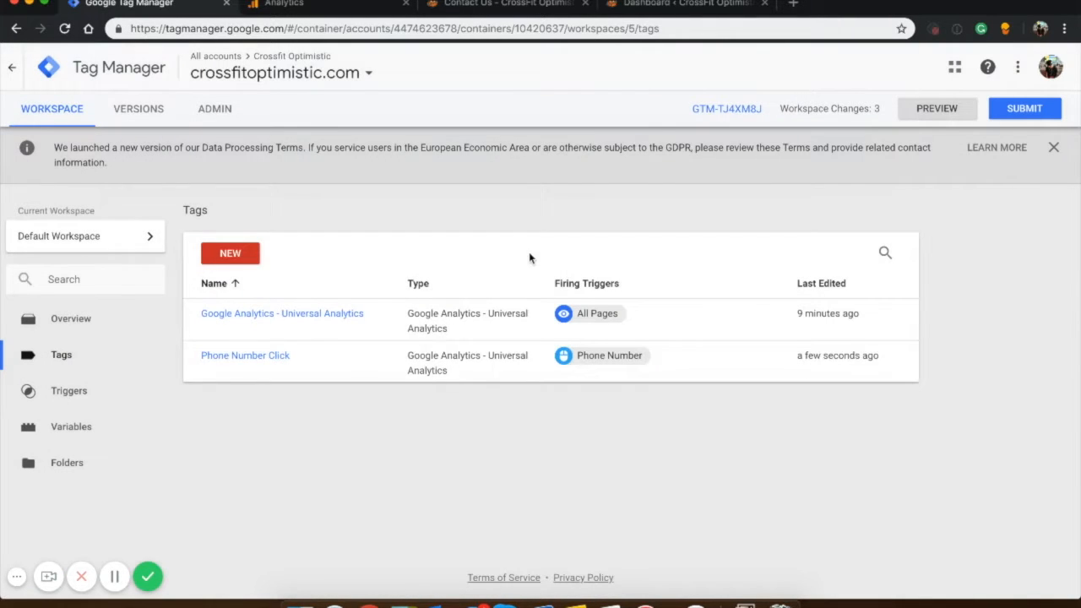
Inspect the Submit button of the contact form on the website's Contact Us page and copy its element ID.
left_click(80, 394)
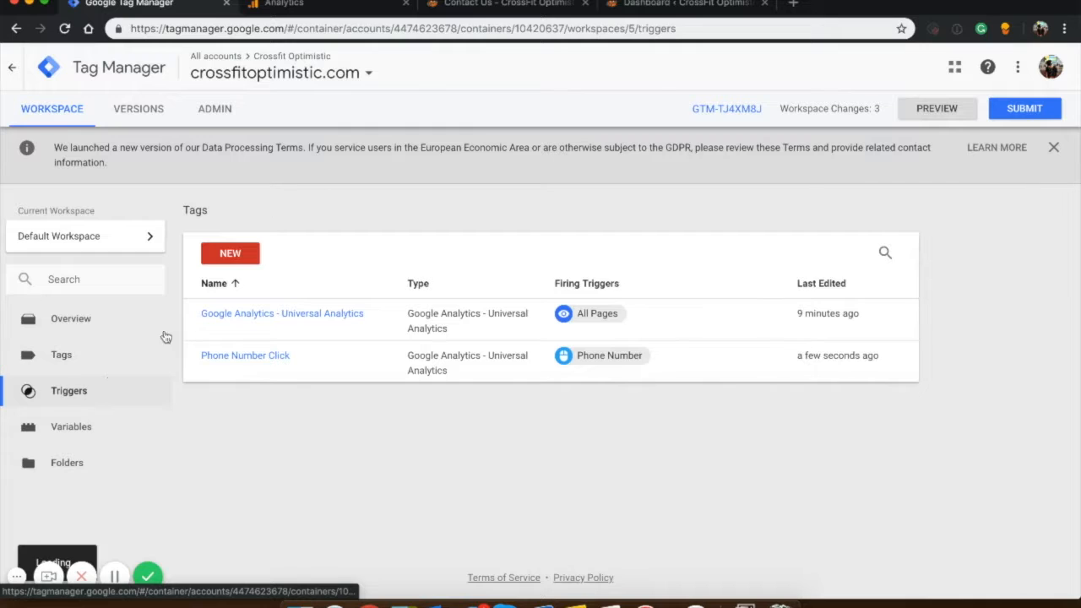
left_click(555, 10)
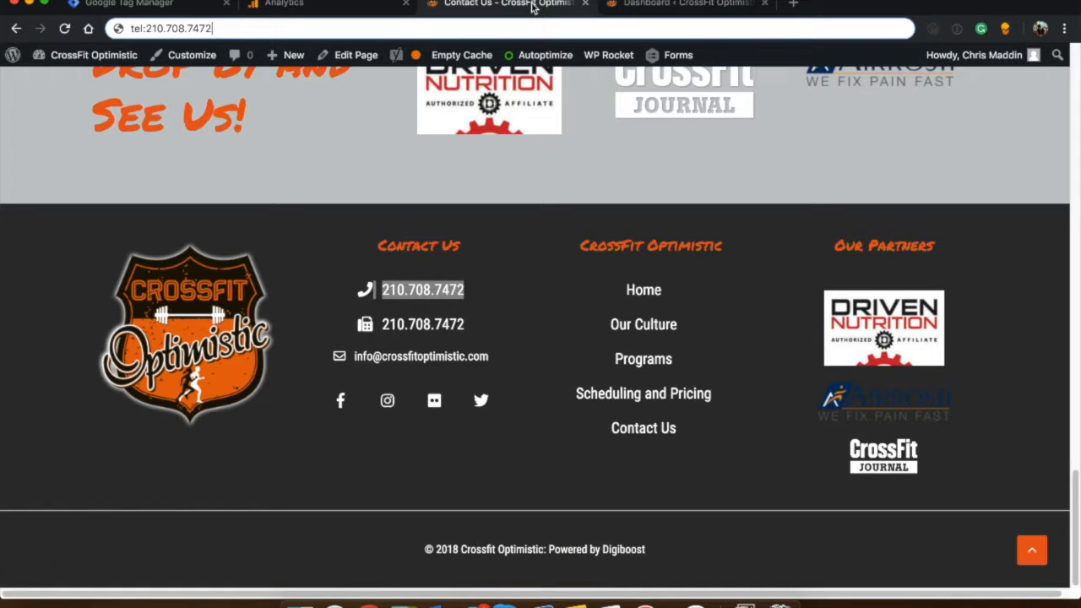
scroll(647, 138, "up", 15)
scroll(648, 137, "down", 10)
scroll(490, 358, "down", 7)
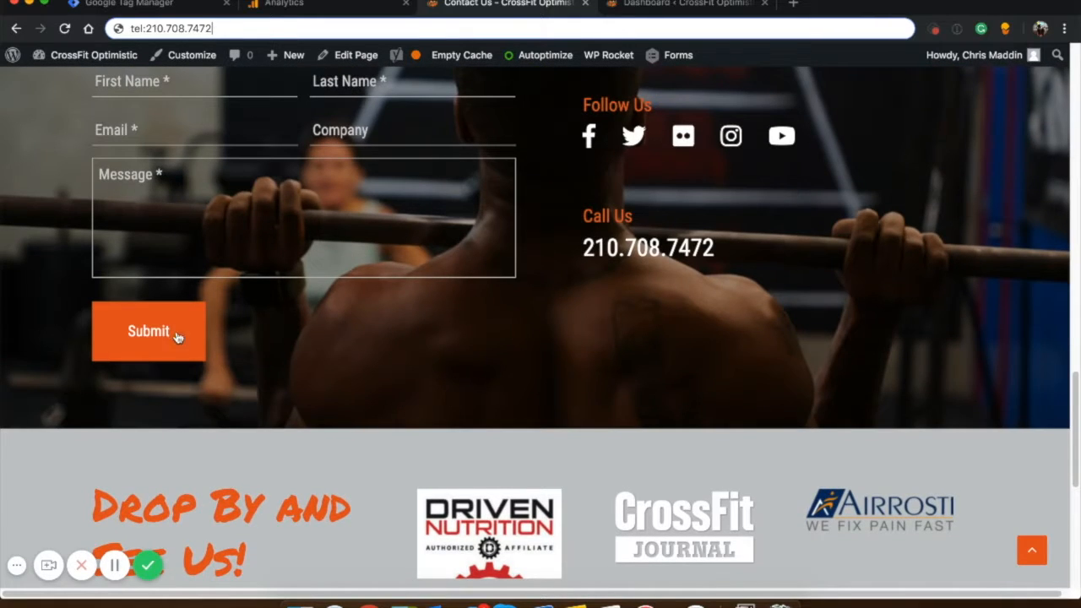
right_click(169, 332)
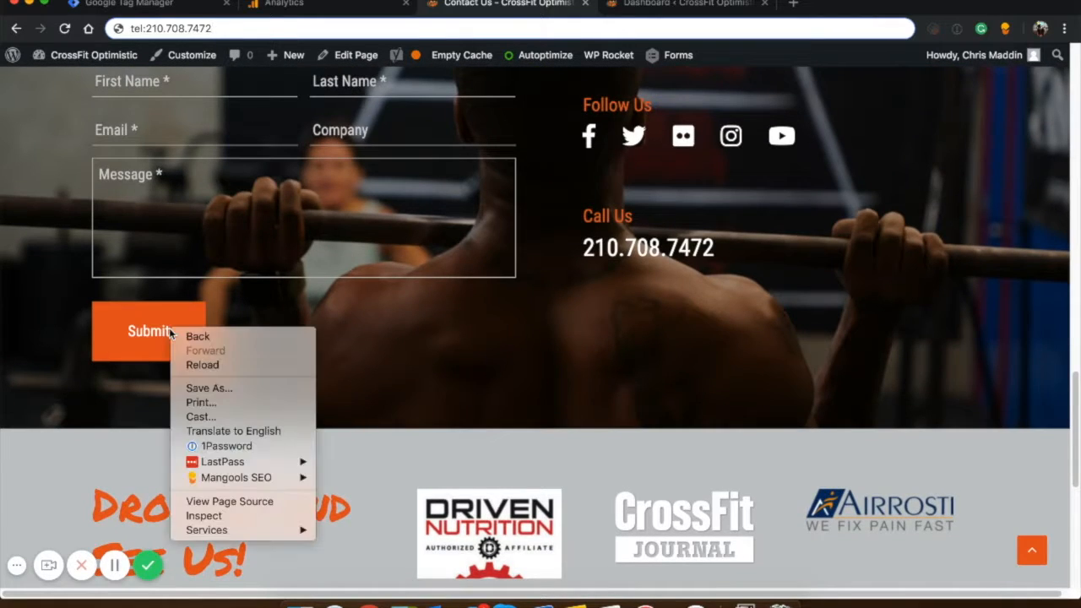
left_click(216, 517)
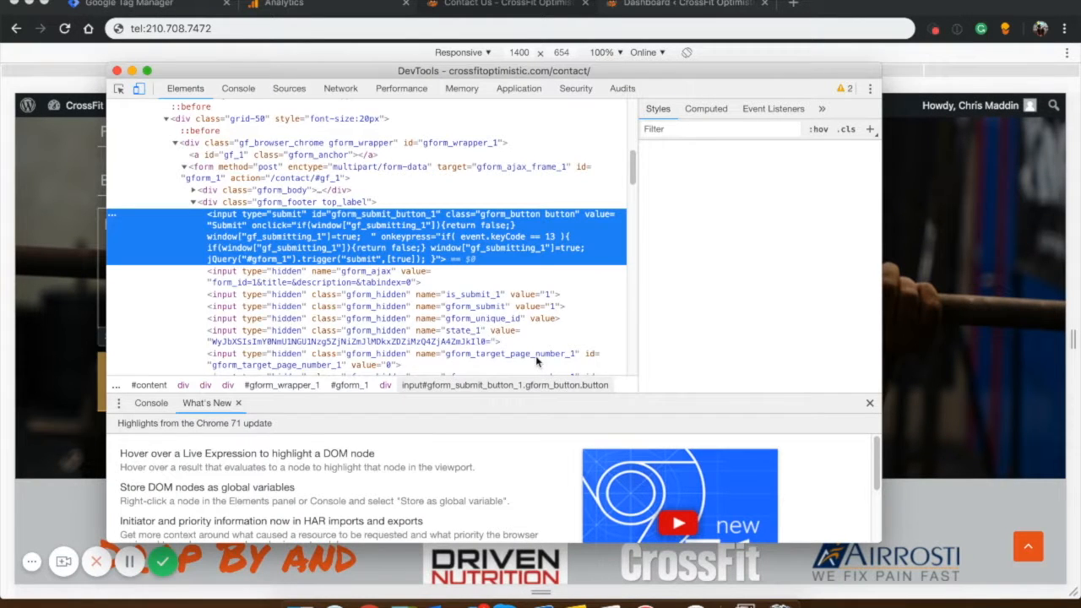
double_click(344, 217)
key("super+c")
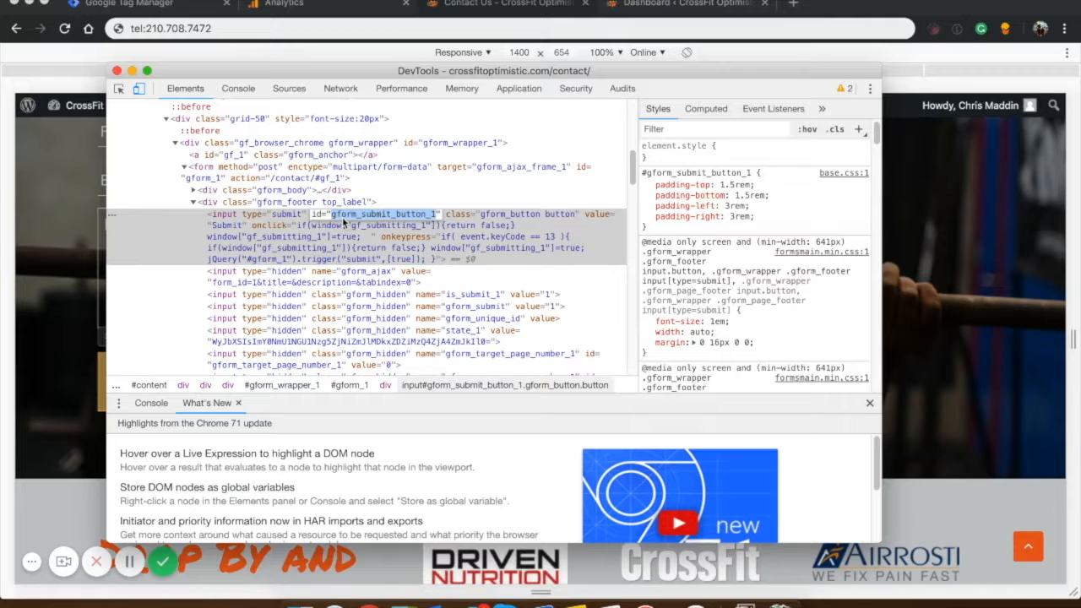
left_click(117, 71)
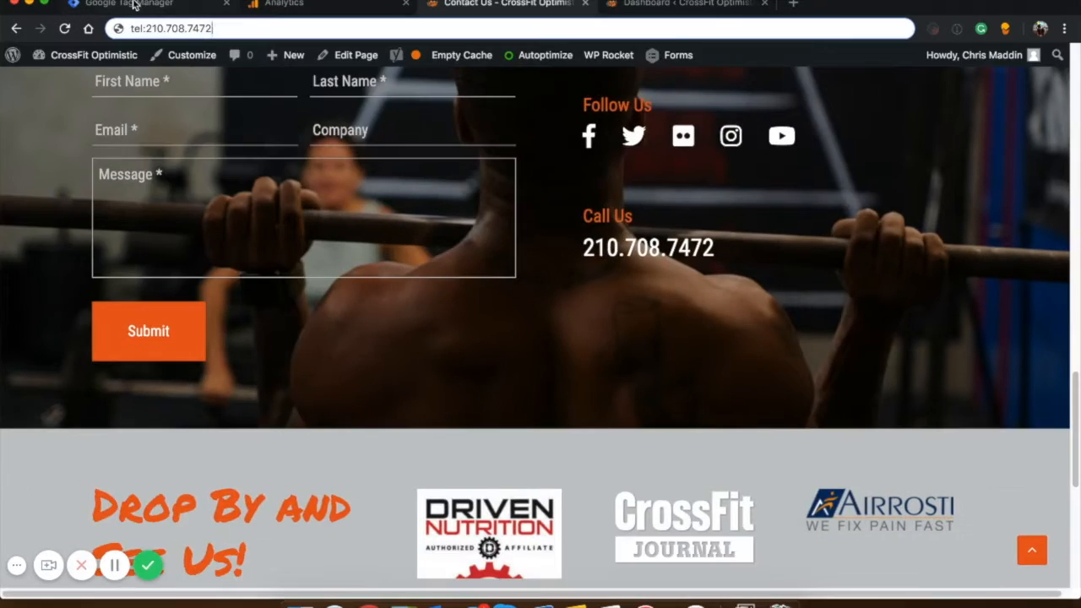
Create a new Element Visibility trigger in Tag Manager, selecting by ID with element ID gform_submit_button_1.
left_click(134, 4)
left_click(231, 252)
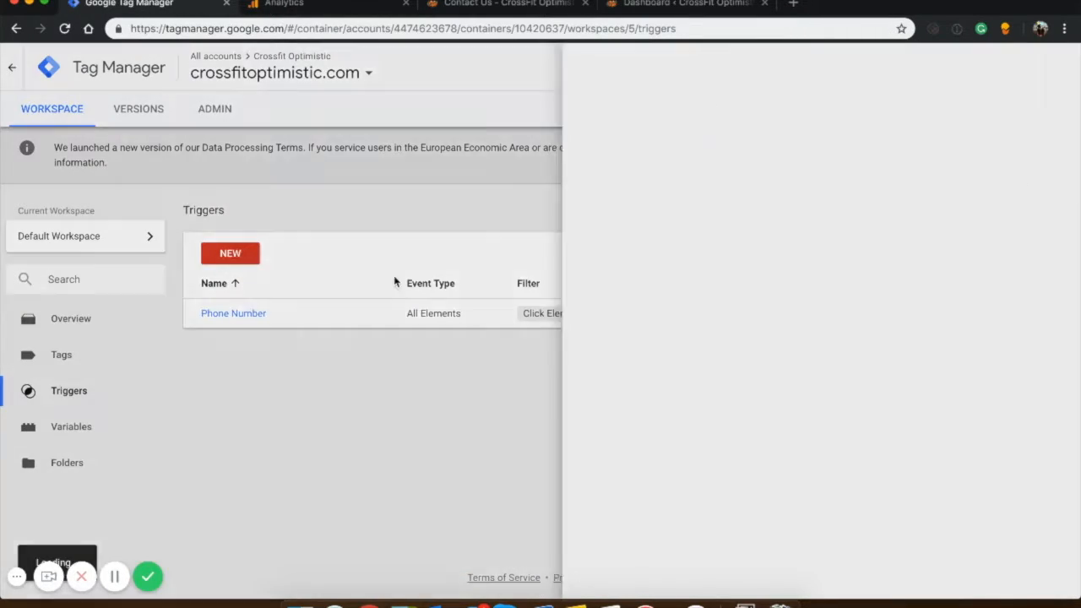
left_click(574, 270)
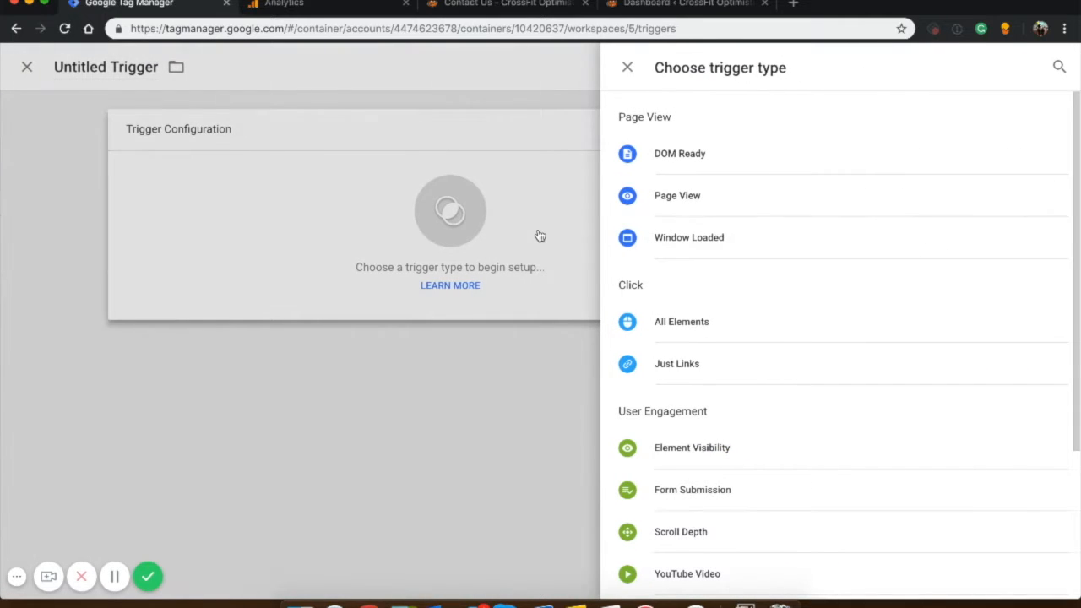
left_click(705, 449)
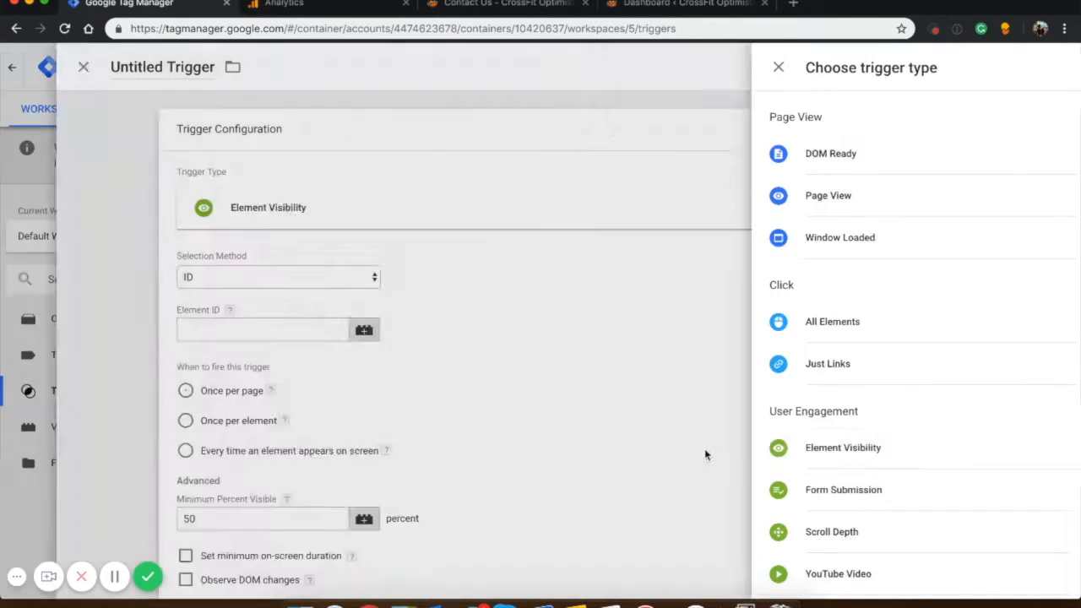
left_click(355, 332)
key("super+v")
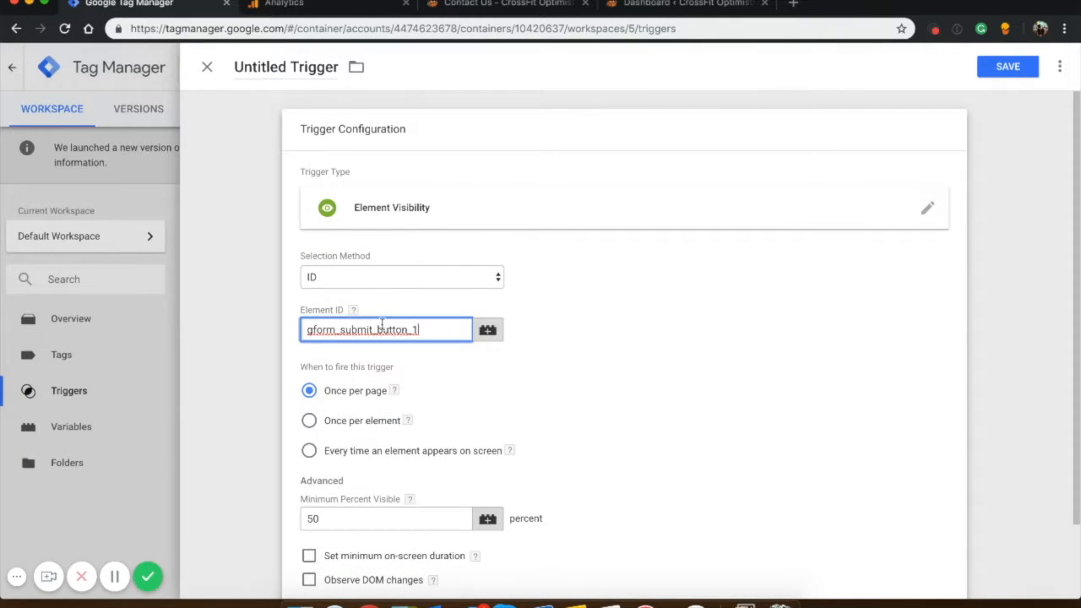
scroll(442, 410, "down", 1)
scroll(442, 411, "down", 2)
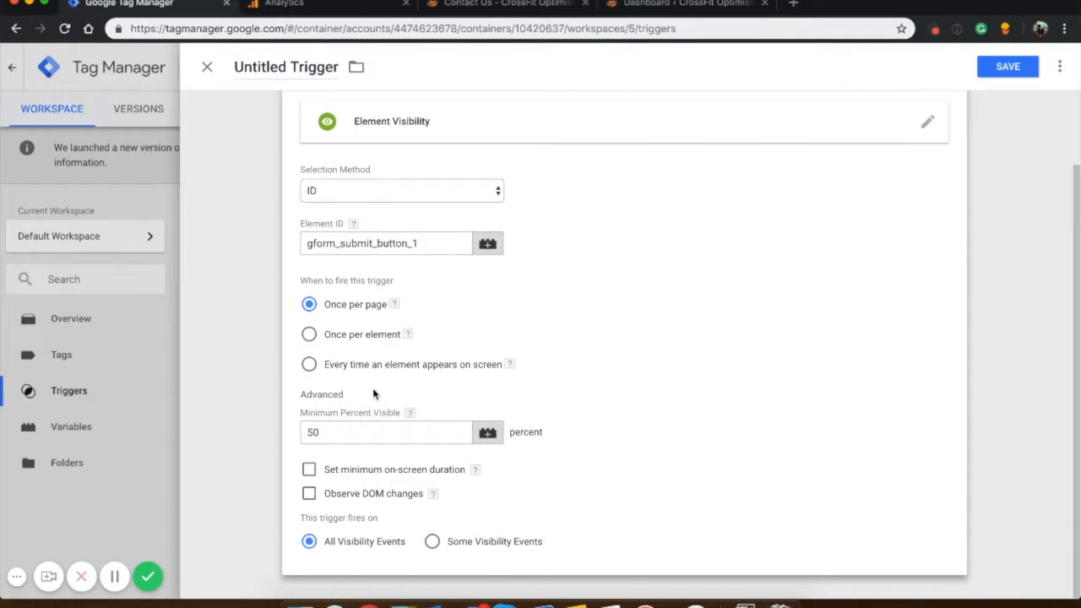
scroll(722, 300, "up", 3)
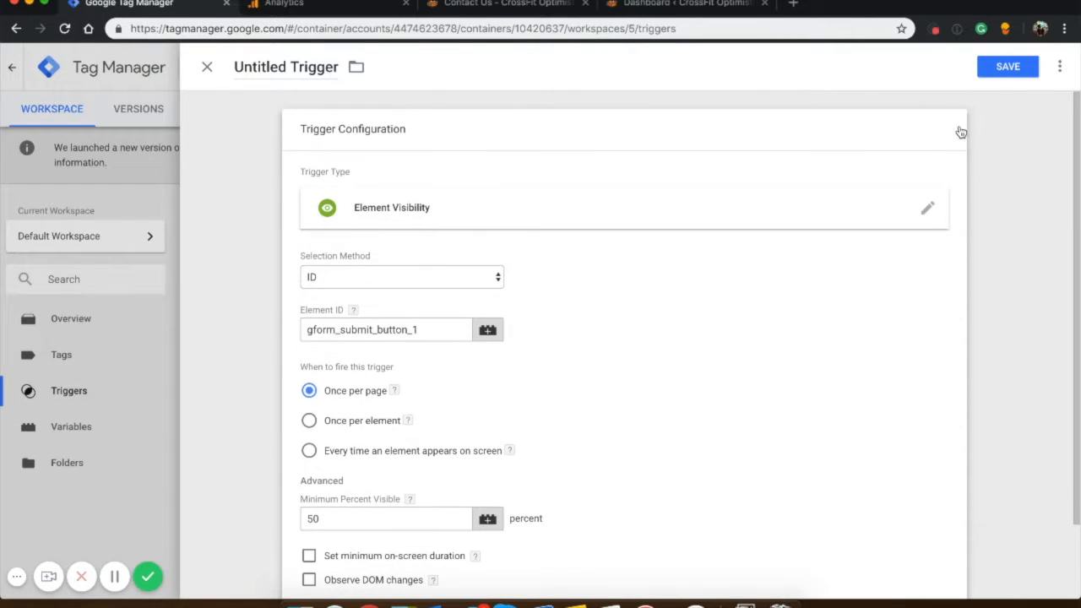
Save the trigger under the name Contact From Submission.
left_click(1006, 66)
type("Contact From Submission")
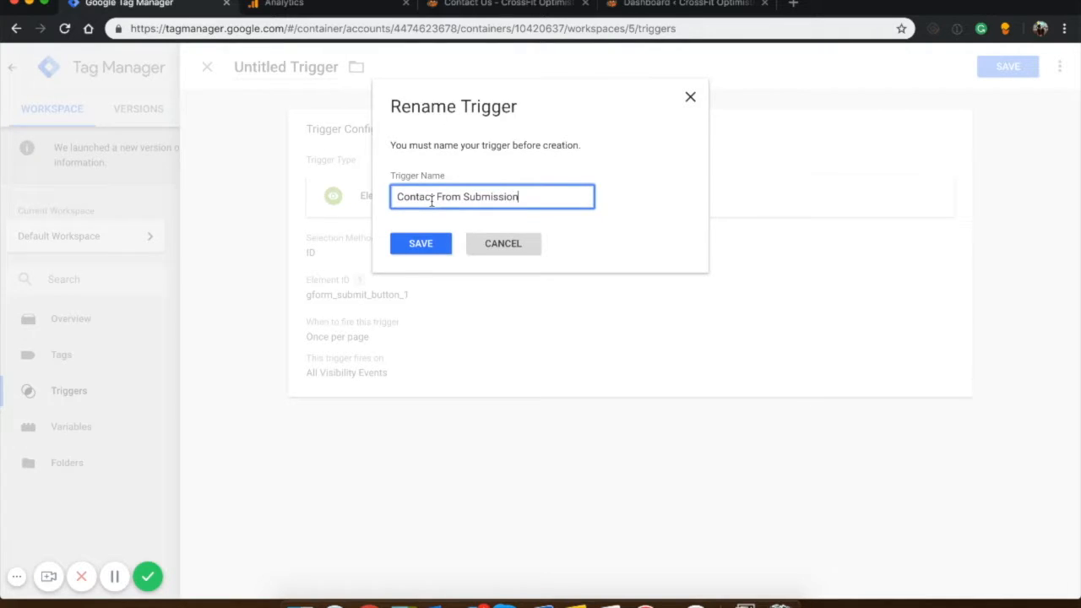
key("Return")
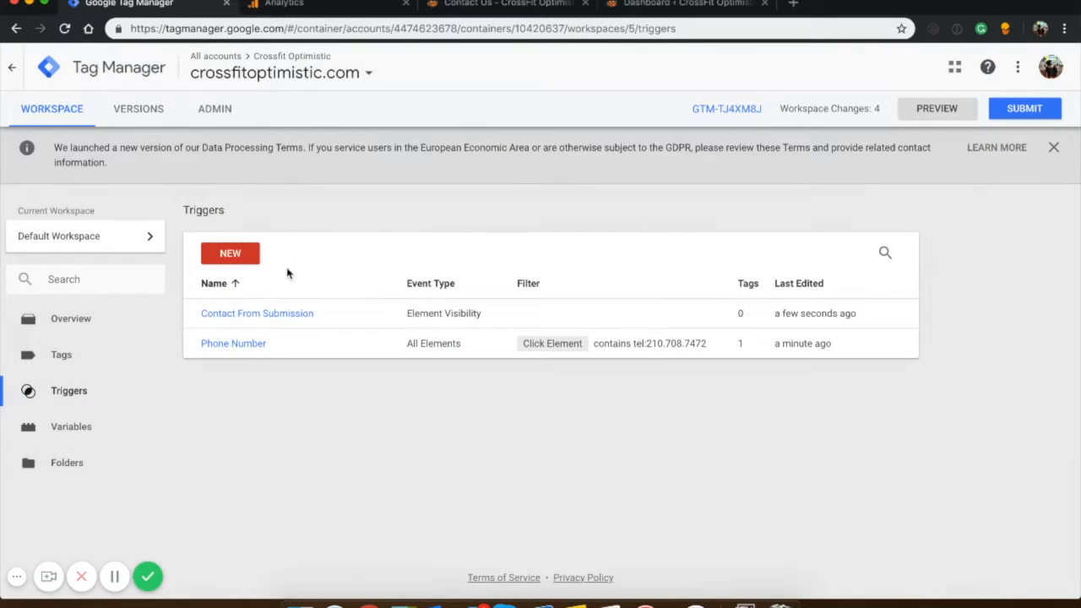
Create a new Google Analytics - Universal Analytics tag with the track type Event.
left_click(63, 365)
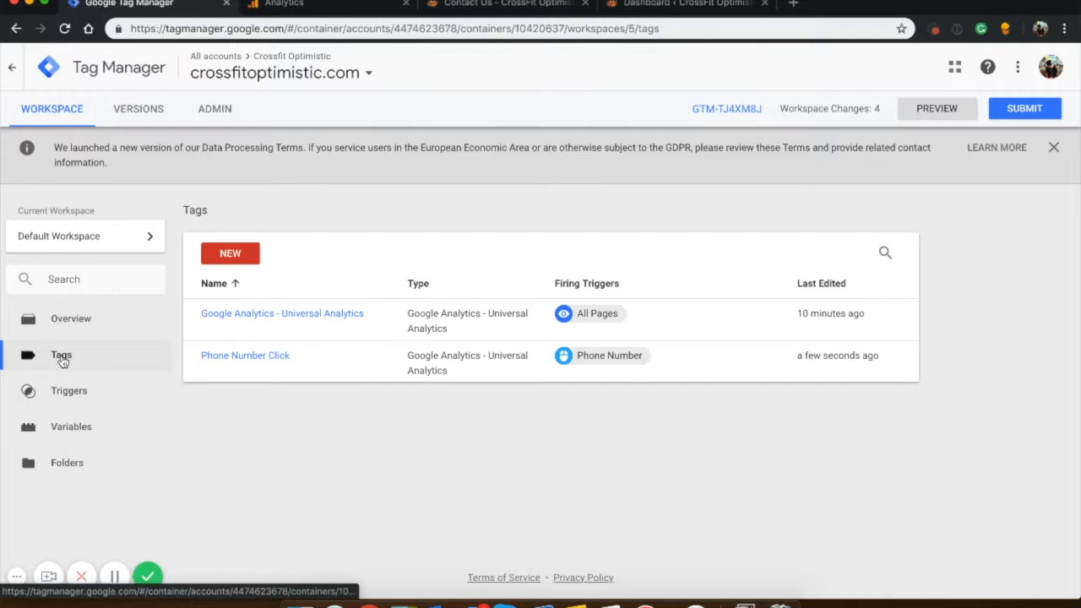
left_click(234, 257)
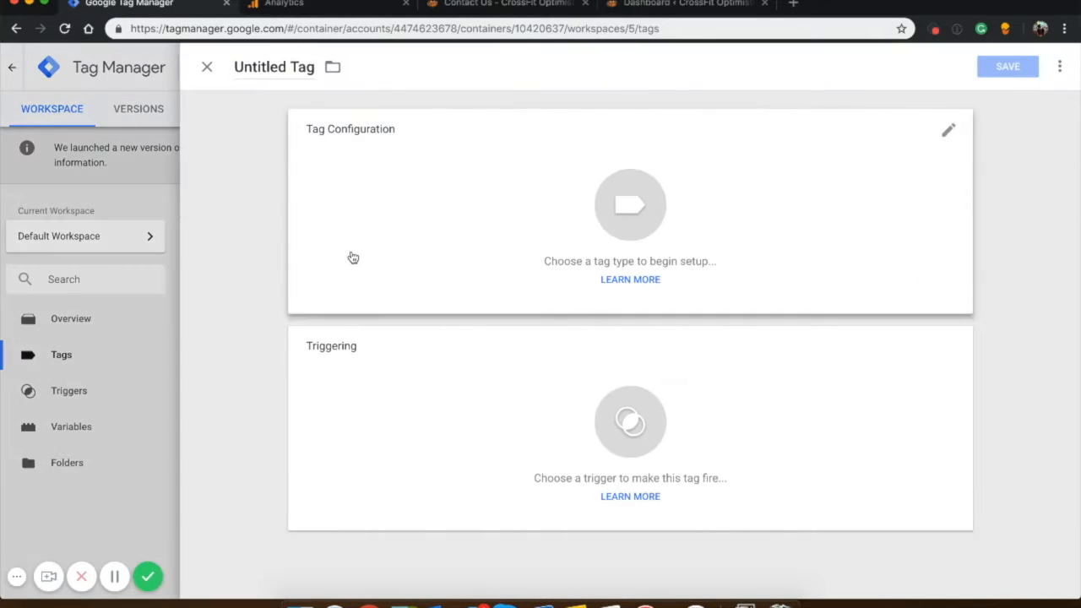
left_click(457, 212)
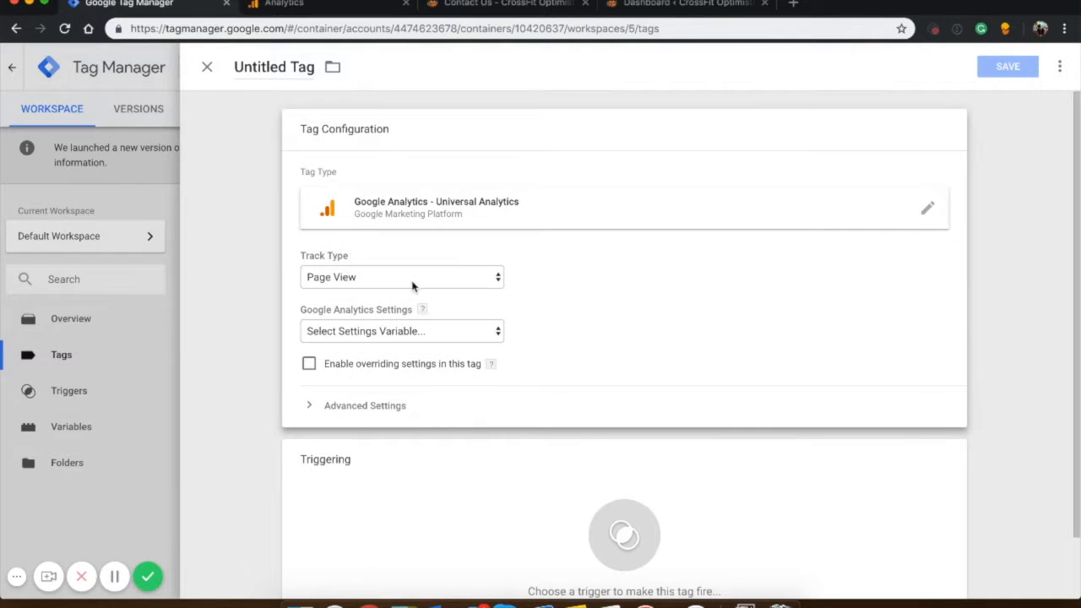
left_click(414, 278)
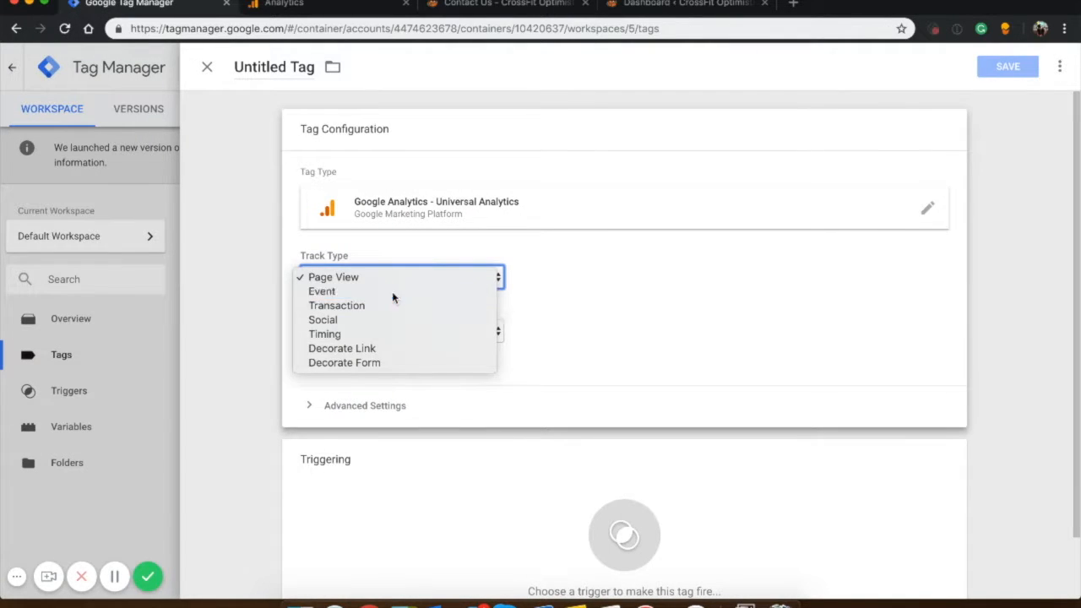
left_click(392, 292)
Set both the event category and the action of the tag to Contact Form Submission.
left_click(385, 358)
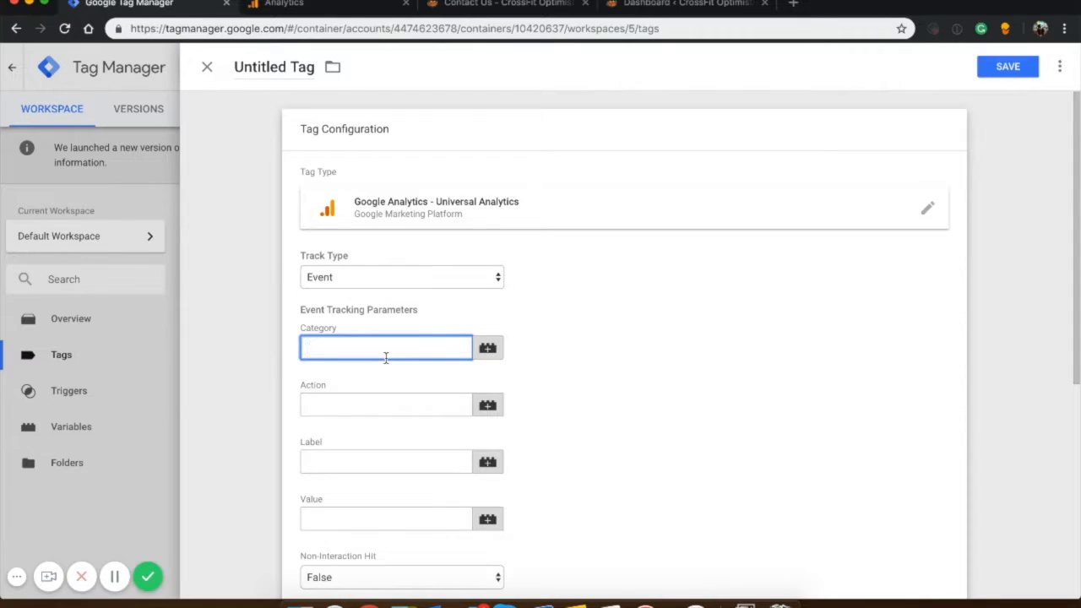
type("Phone")
key("ctrl+a")
type("C")
key("Tab")
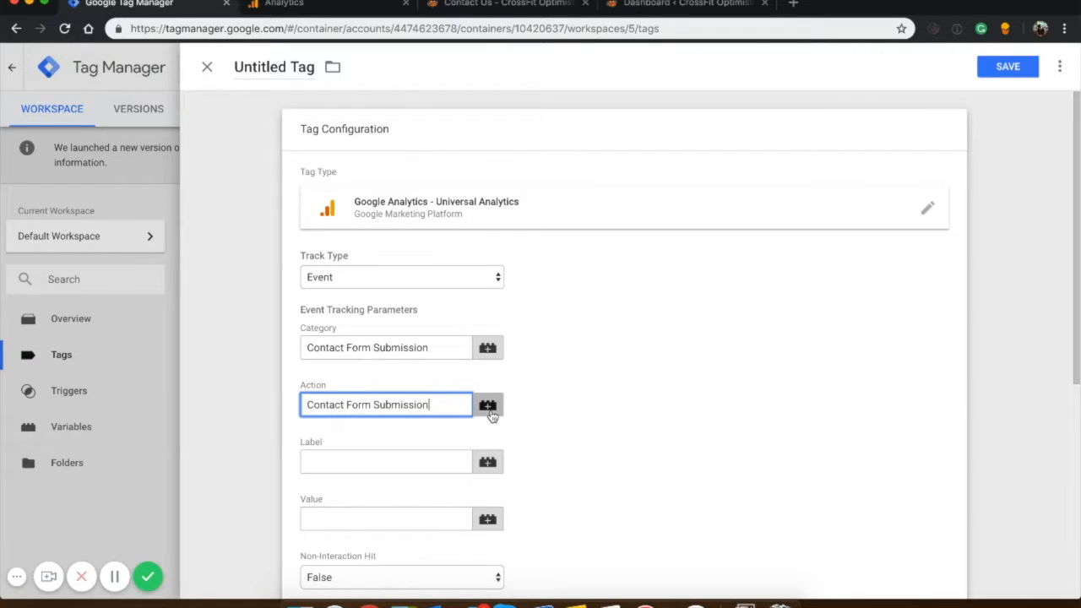
Assign the Contact From Submission trigger as the tag's firing trigger.
scroll(473, 397, "down", 1)
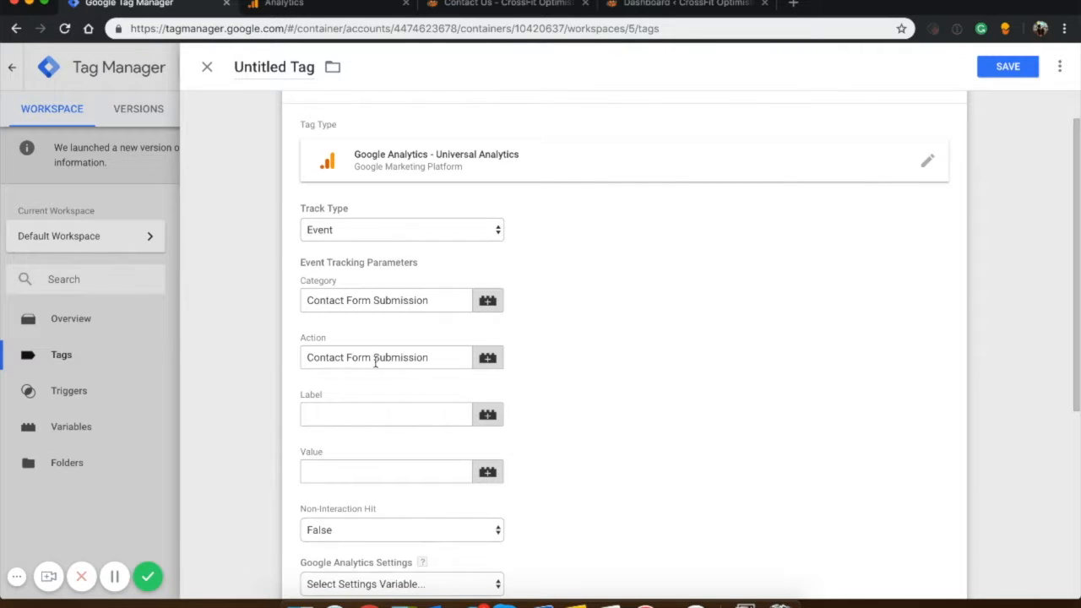
scroll(399, 382, "down", 3)
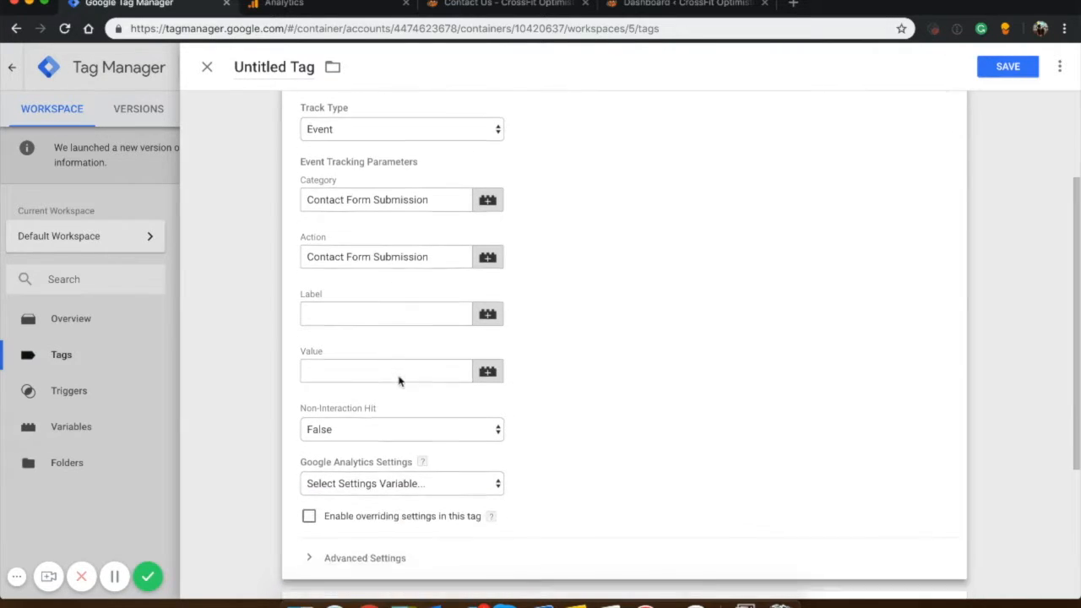
scroll(406, 457, "down", 3)
left_click(465, 473)
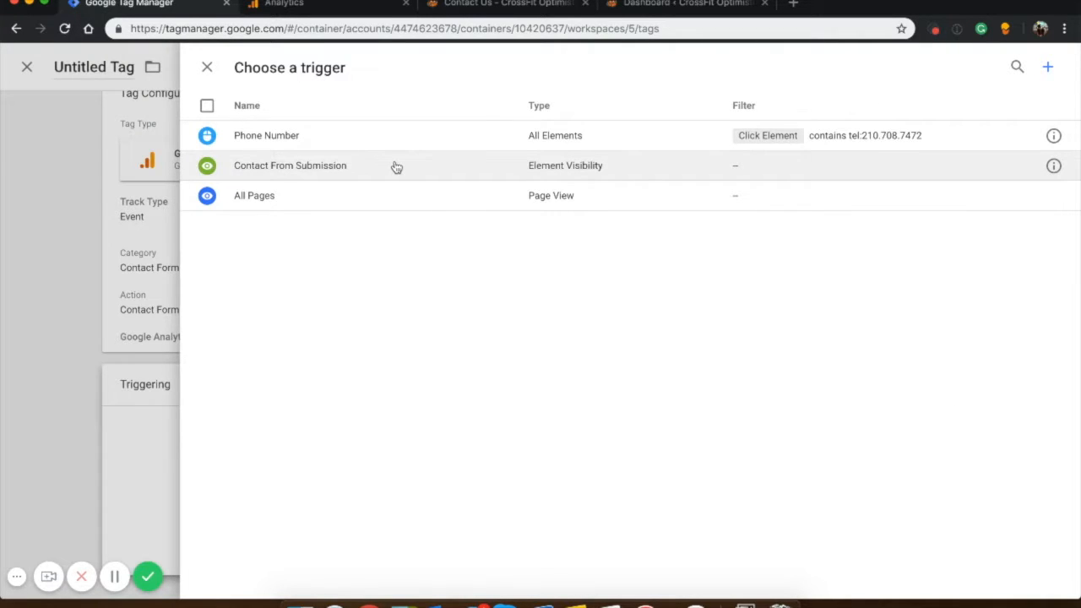
left_click(397, 166)
Name the new tag Contact Form Submission and try to save it.
left_click(982, 71)
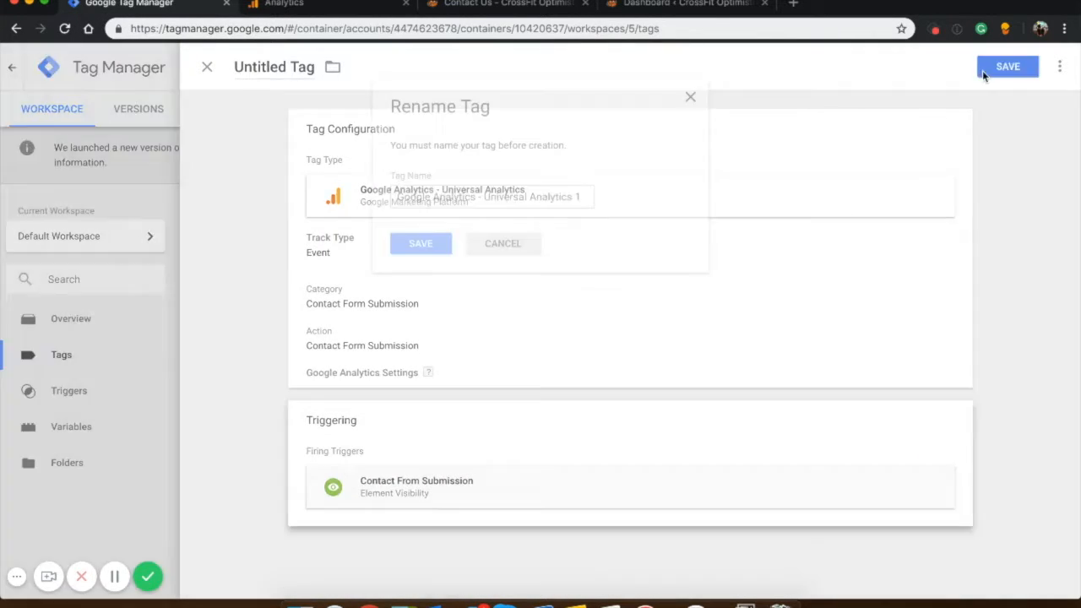
type("Cotnja")
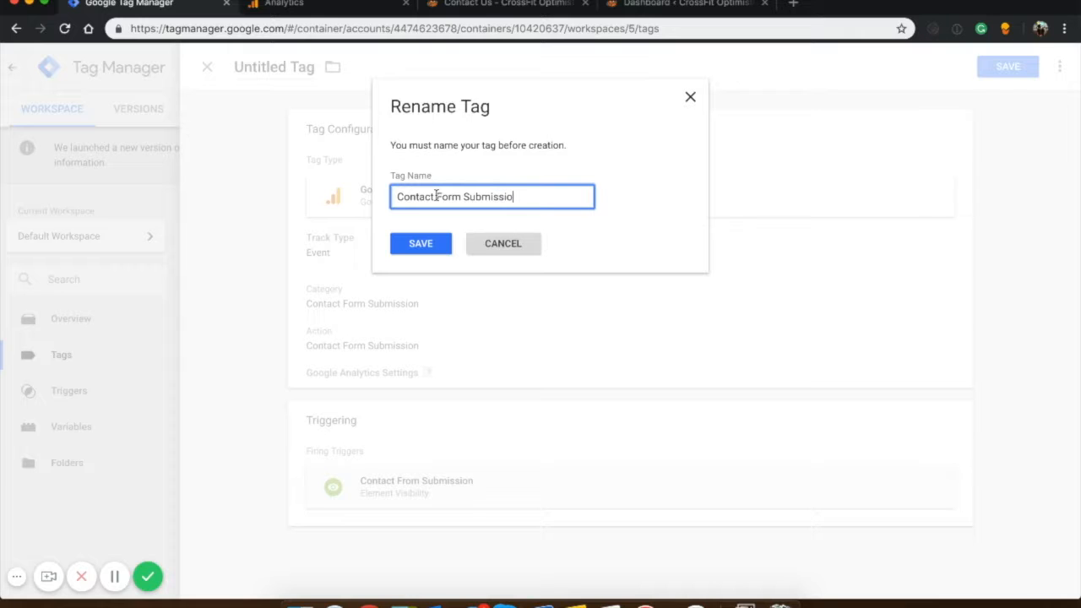
left_click(437, 243)
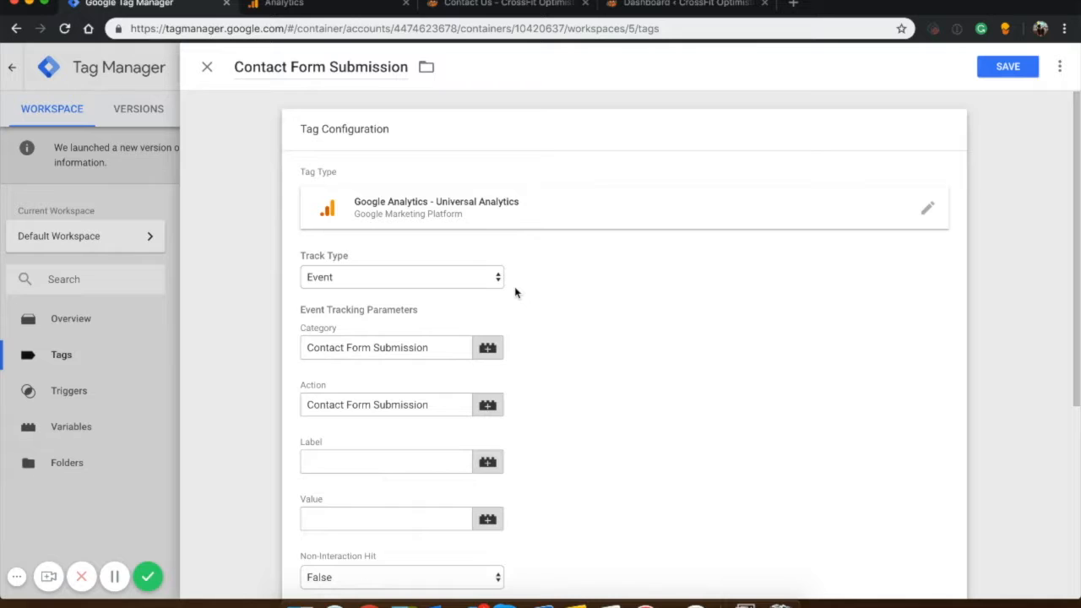
Select the {{Google Analytics Settings}} variable for the tag and save it.
scroll(515, 292, "down", 4)
left_click(416, 323)
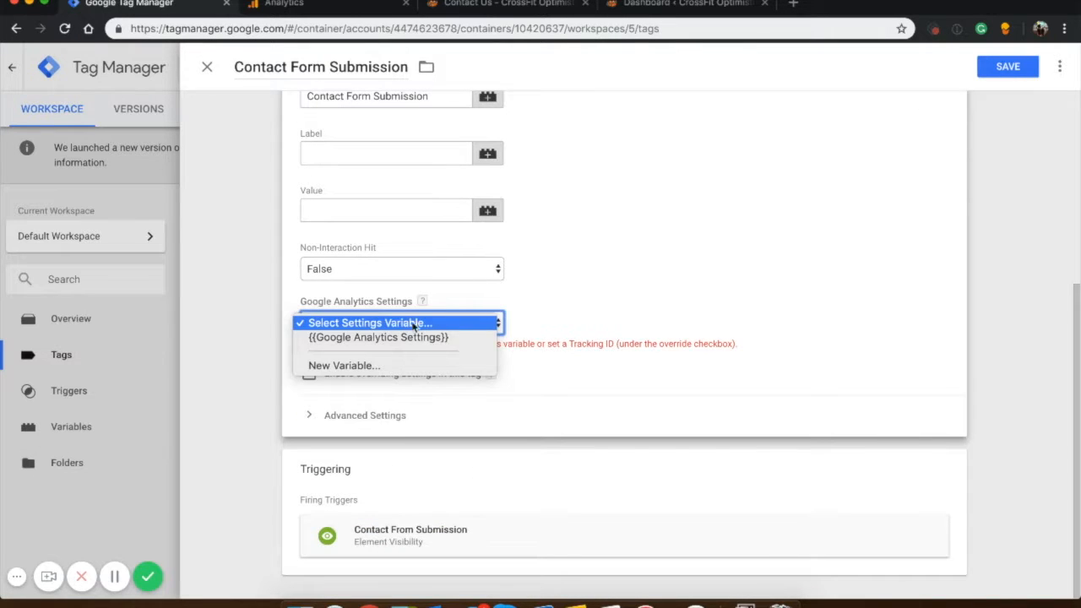
left_click(381, 337)
scroll(638, 312, "up", 4)
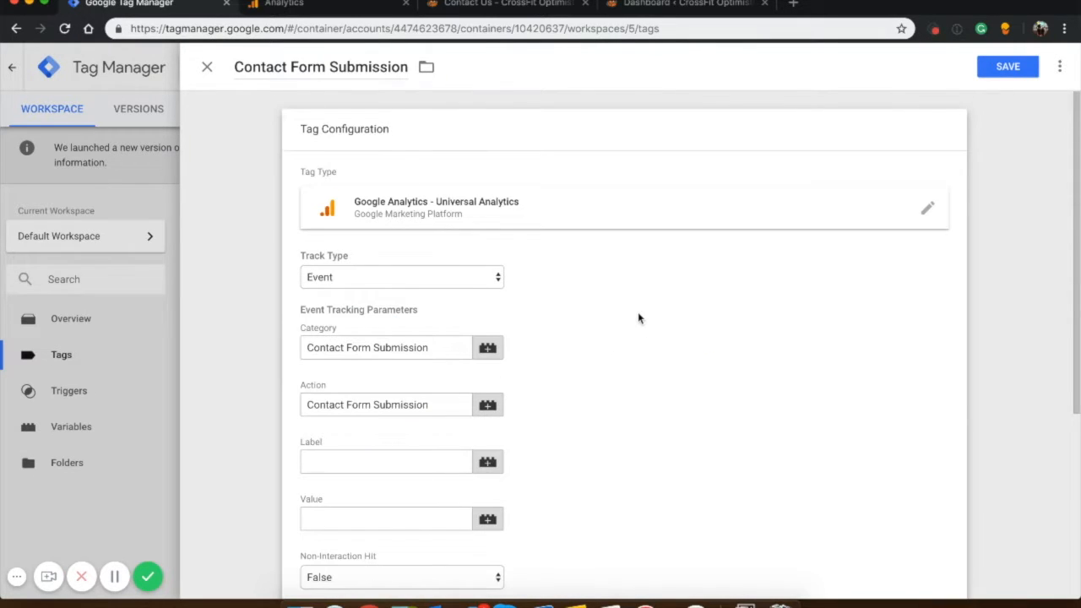
left_click(1005, 67)
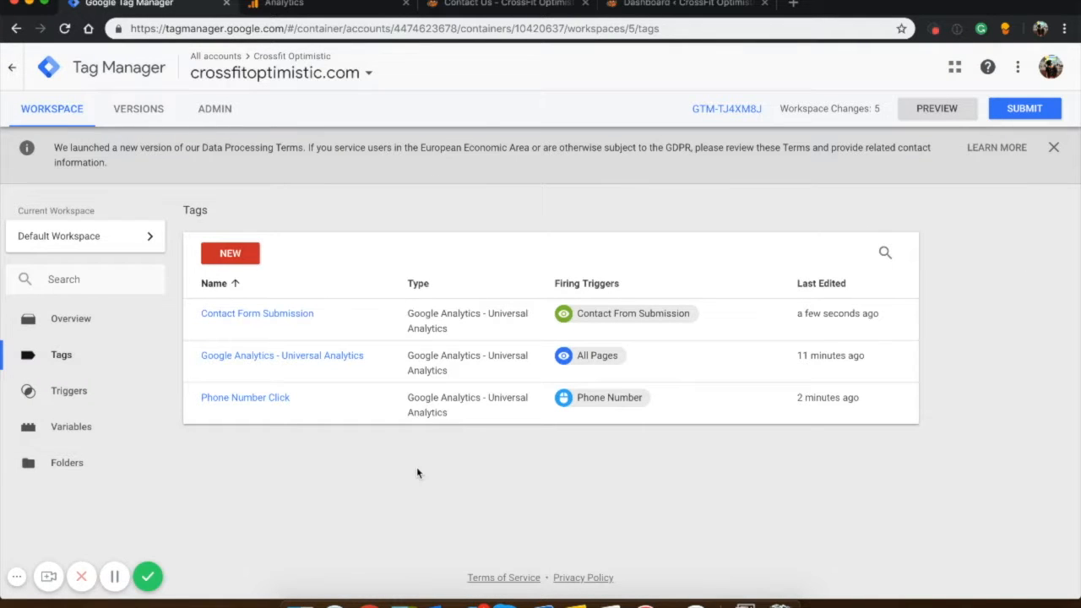
Publish the workspace changes as version Event Tracking Add with the description Phone number and contact form tracking added.
left_click(1022, 108)
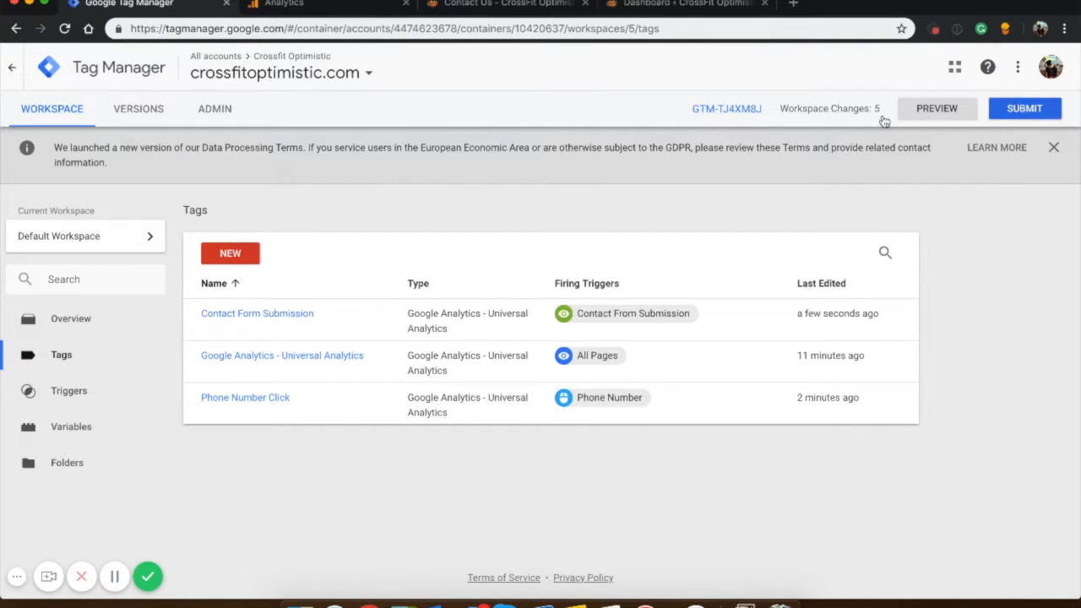
type("Event Tracking Add")
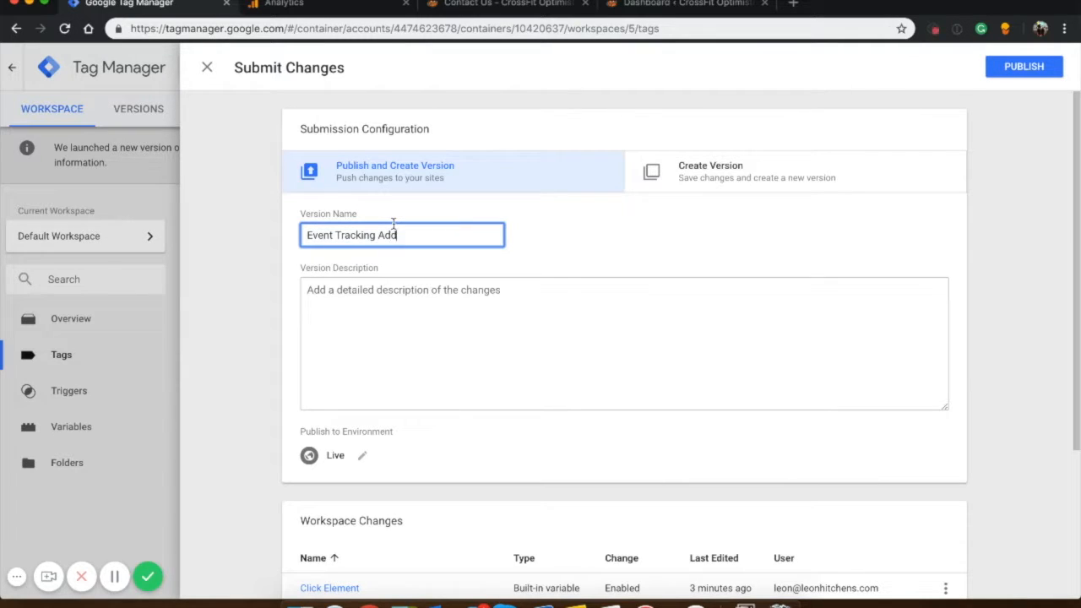
left_click(430, 326)
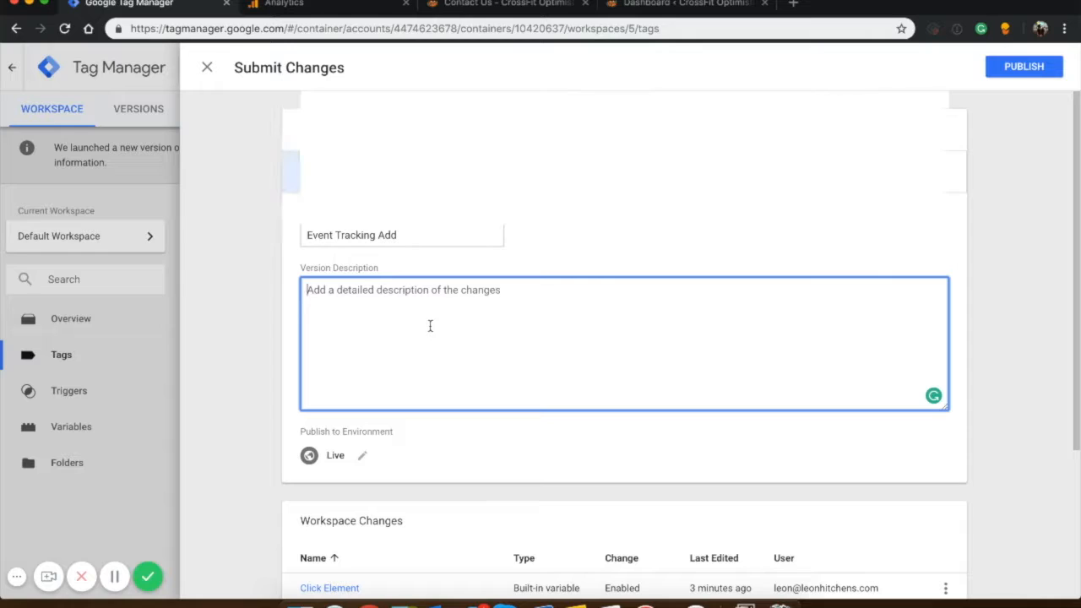
type("Phone number and co")
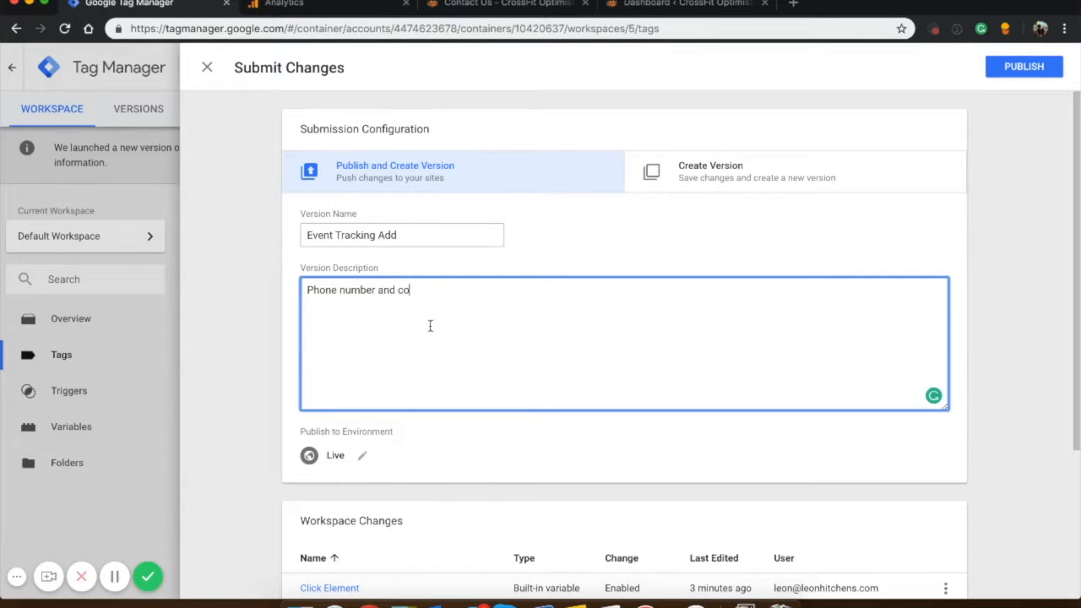
type("ntact form tracking added")
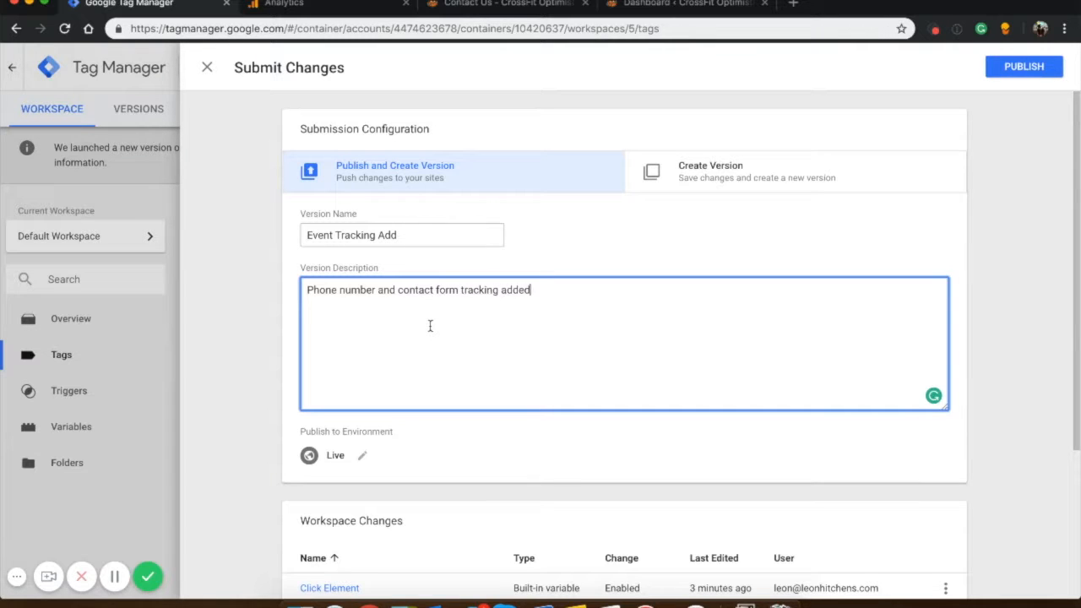
scroll(595, 386, "down", 5)
scroll(634, 362, "up", 5)
left_click(1024, 66)
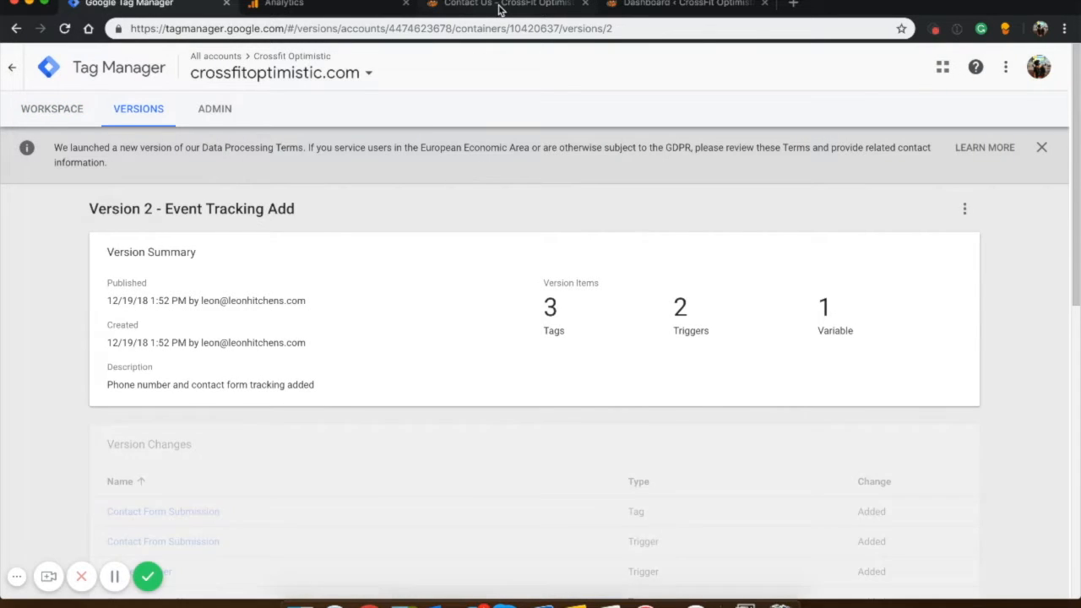
Reload the CrossFit Optimistic contact page and clear the site's Autoptimize, WP Rocket and general caches.
left_click(498, 5)
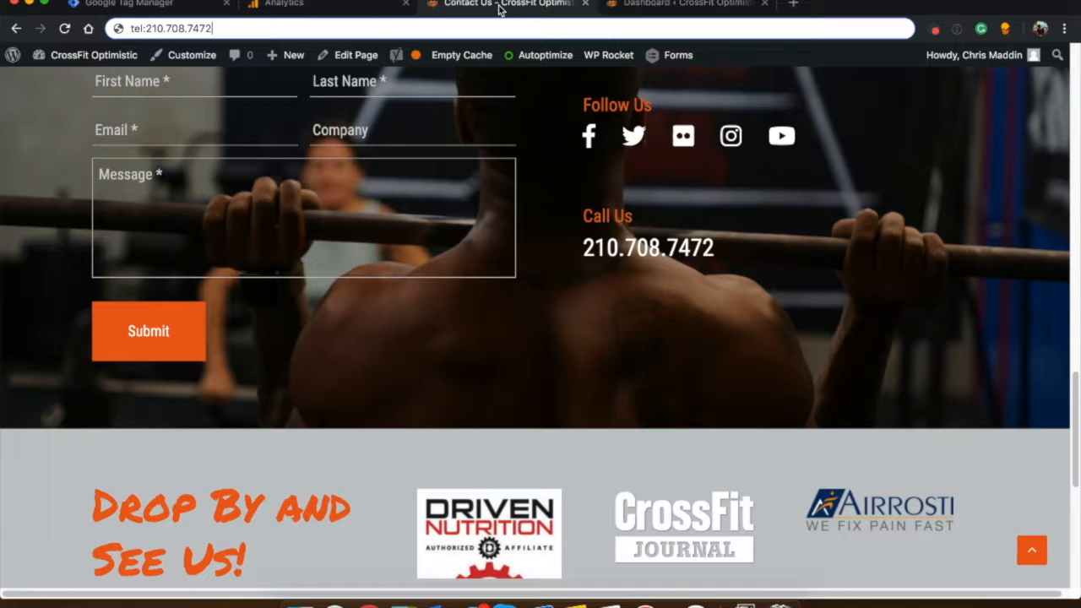
left_click(71, 31, "super")
left_click(586, 4)
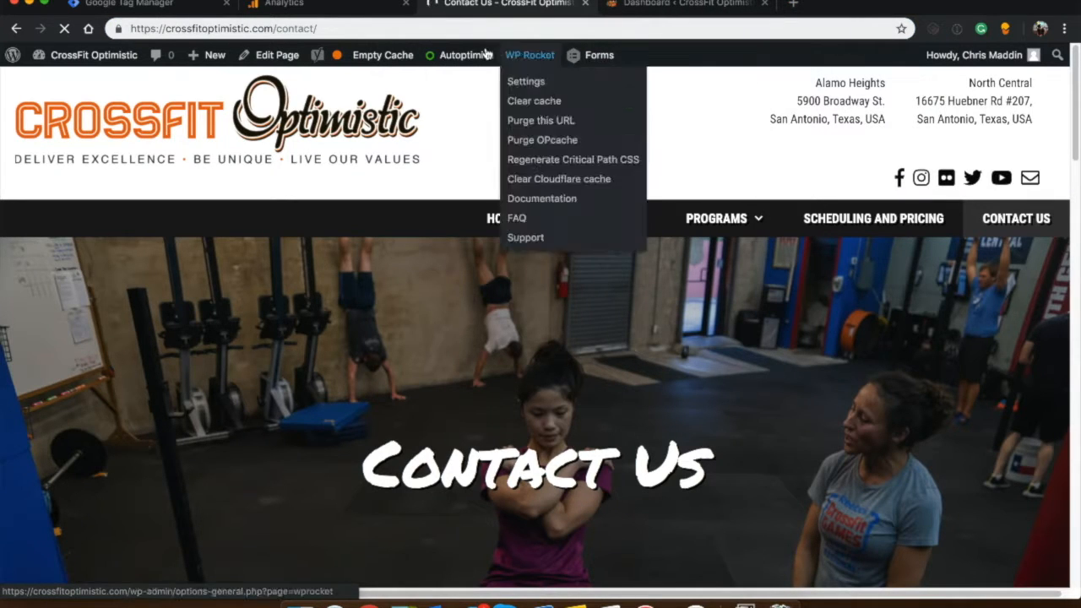
mouse_move(541, 56)
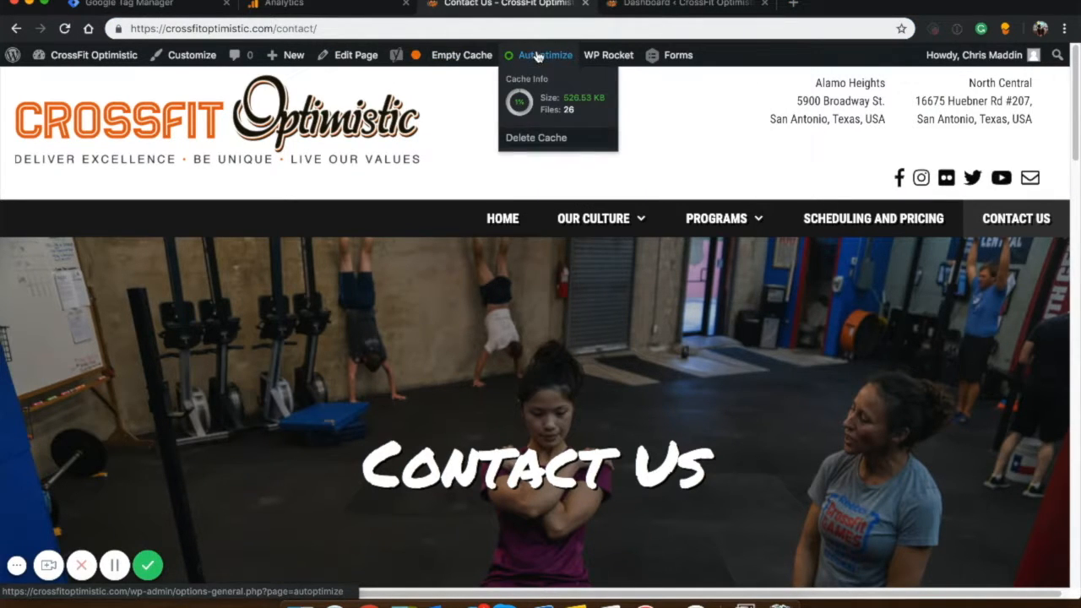
left_click(533, 136)
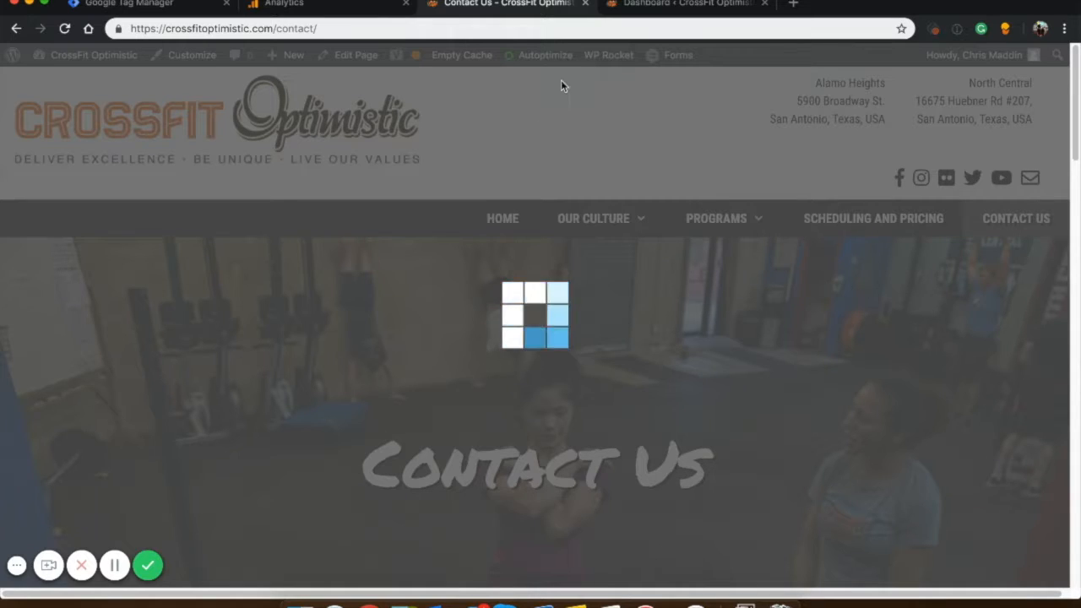
mouse_move(589, 66)
left_click(618, 102)
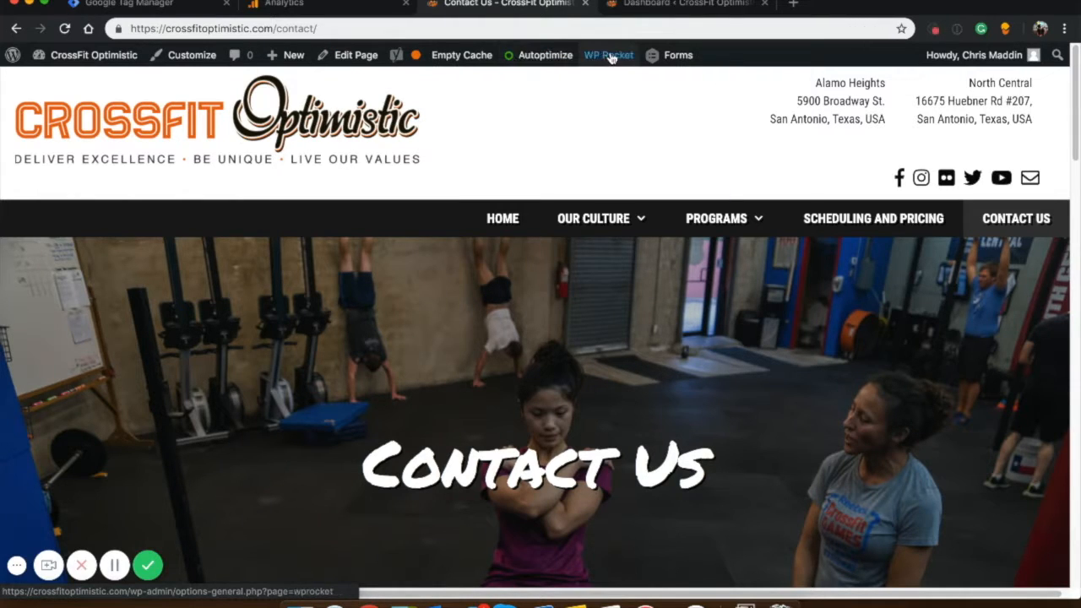
left_click(466, 53)
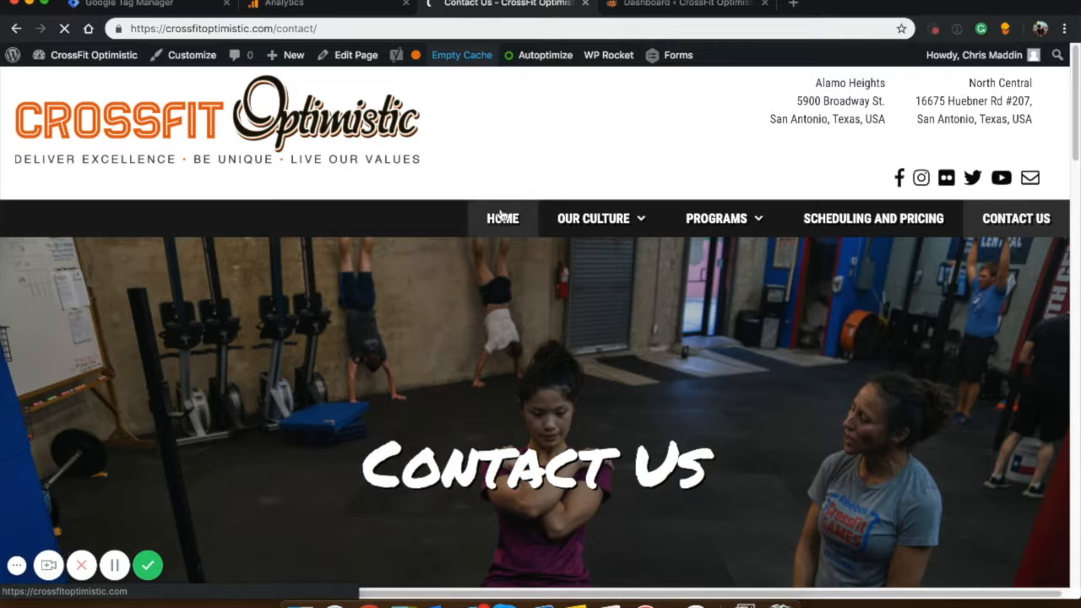
Enable Google Tag Assistant for the site and check which tags it detects on the home page.
left_click(1063, 29)
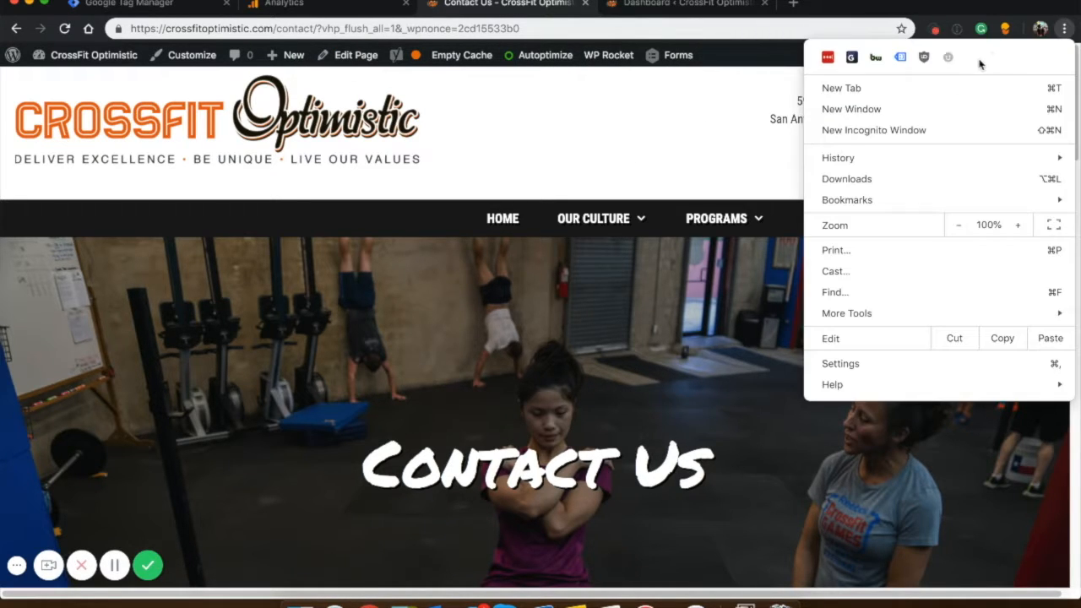
left_click(900, 58)
left_click(723, 355)
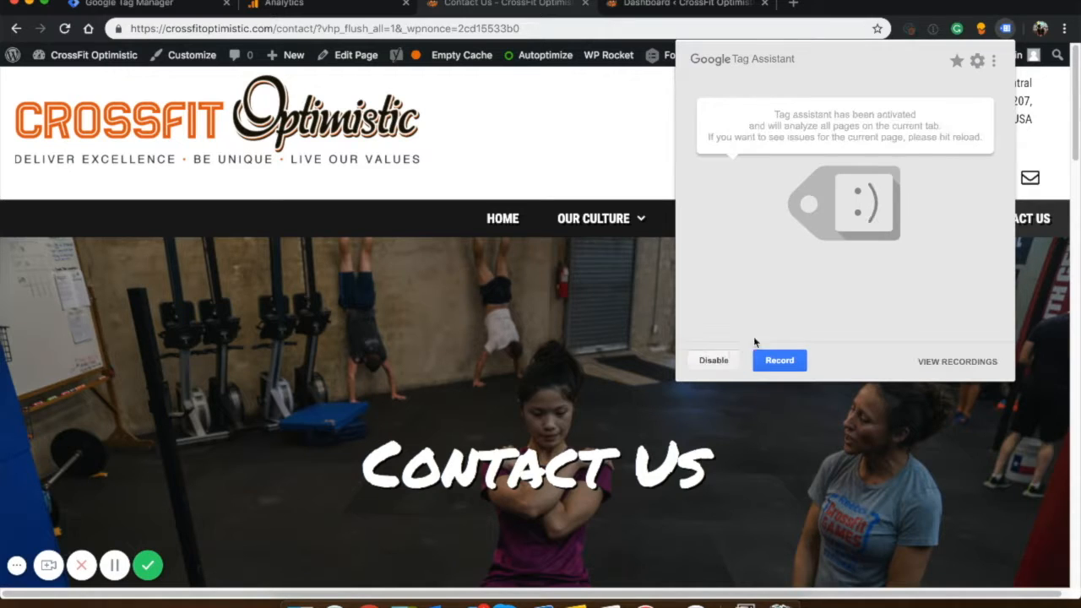
left_click(473, 208)
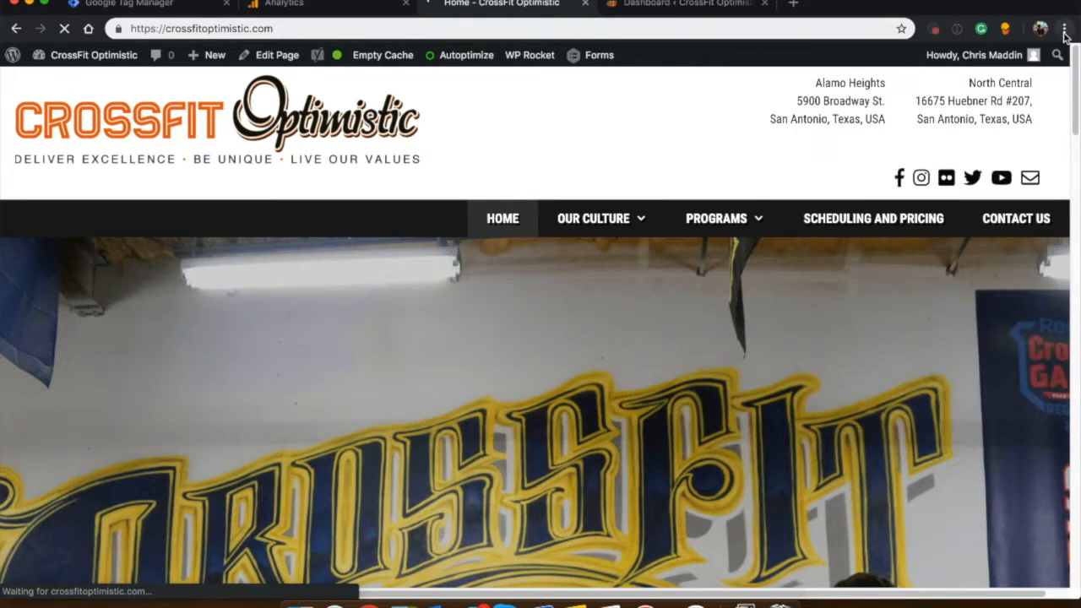
left_click(1063, 28)
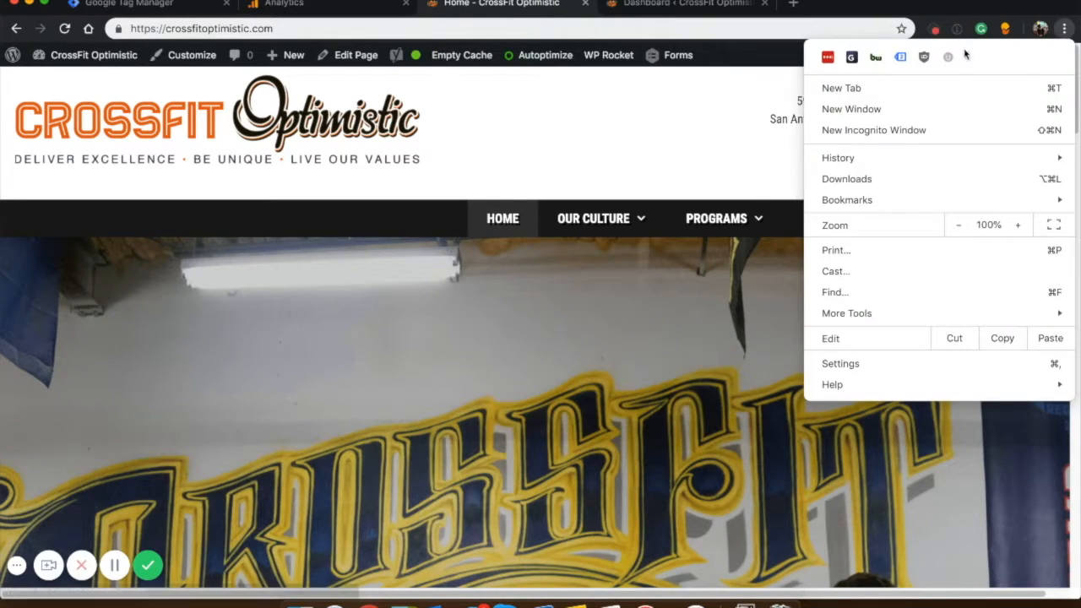
left_click(900, 56)
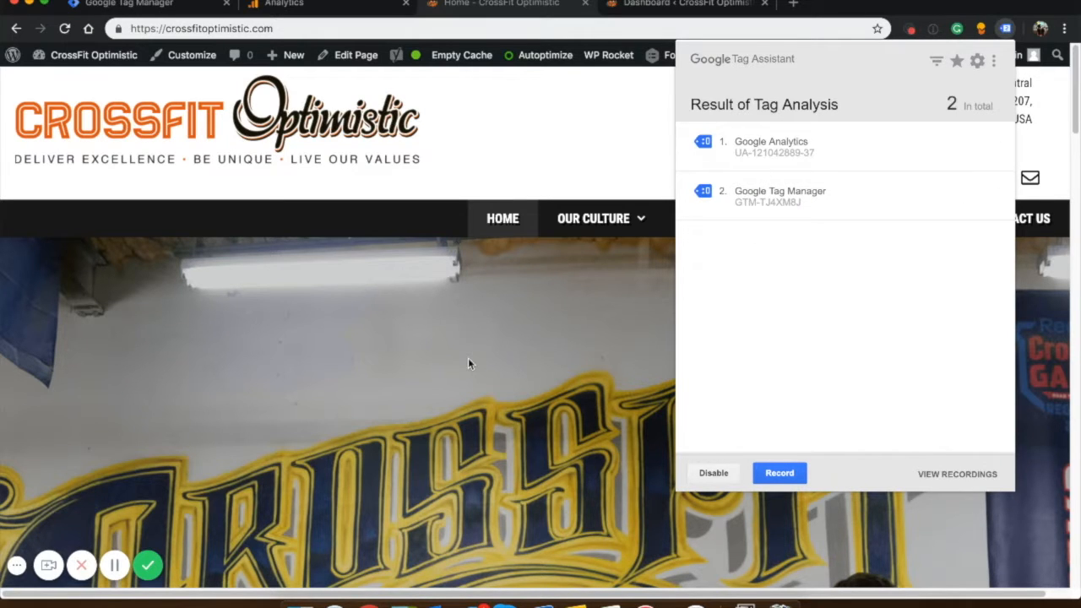
left_click(469, 362)
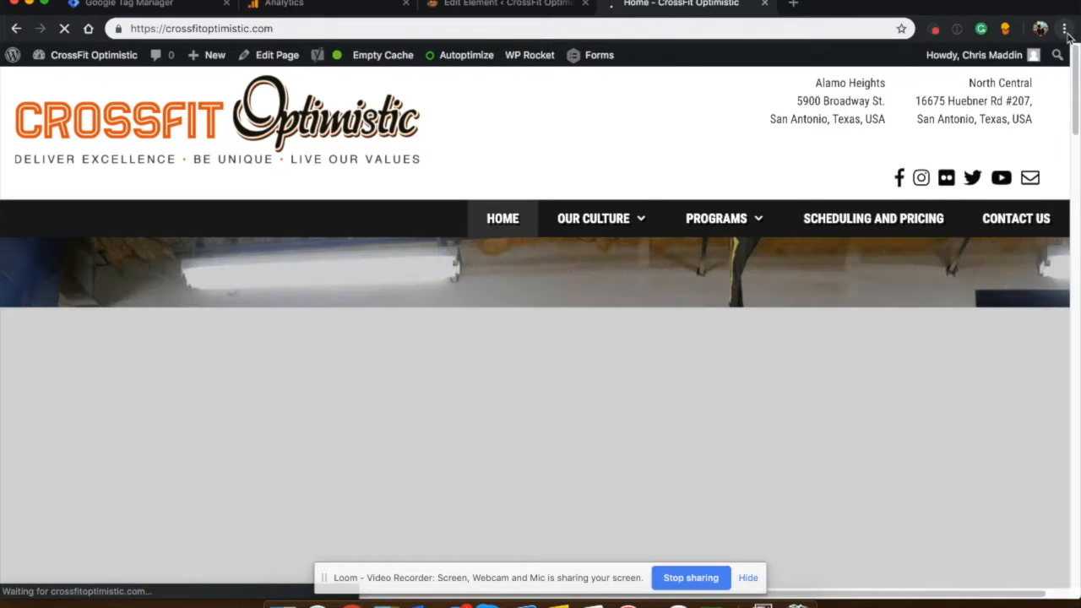
Start a Google Tag Assistant recording on the site's home page.
left_click(1065, 29)
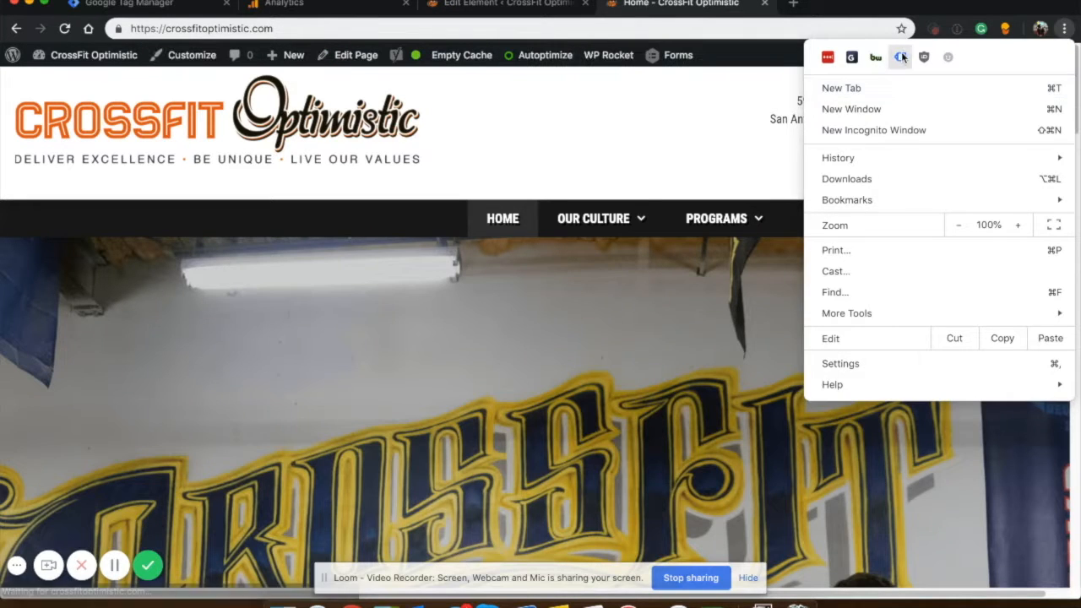
left_click(902, 57)
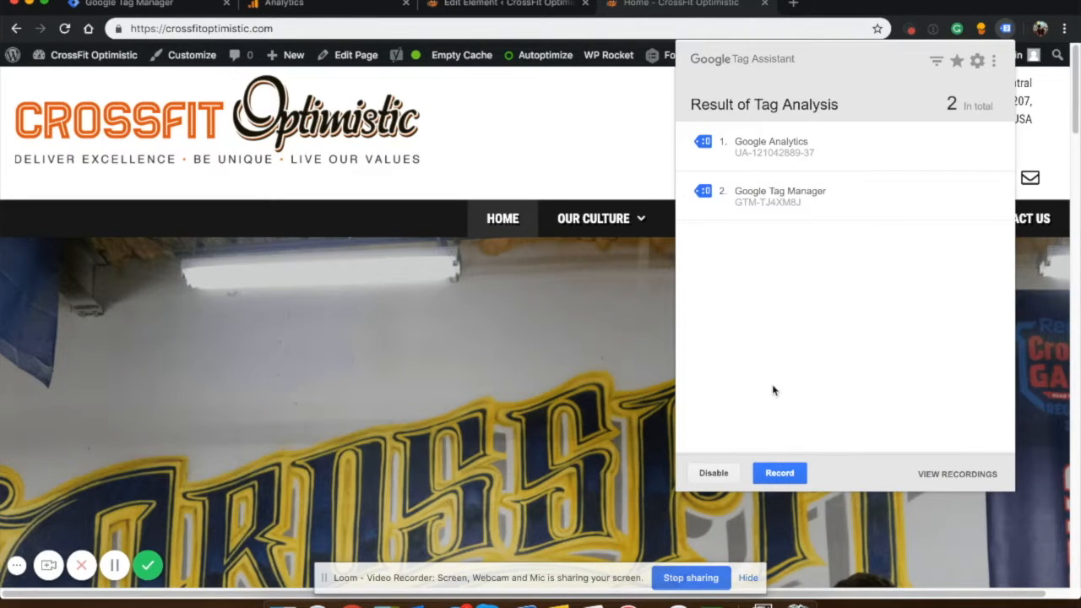
left_click(778, 473)
left_click(548, 347)
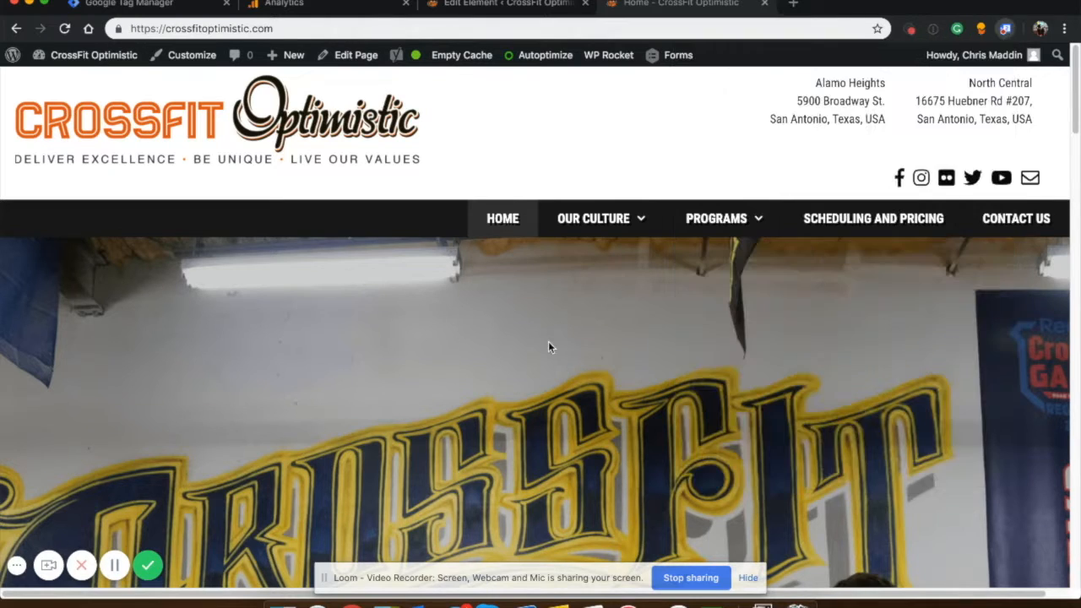
On the Contact Us page, trigger the footer phone number link without opening FaceTime and submit the contact form with its fields empty.
left_click(491, 225)
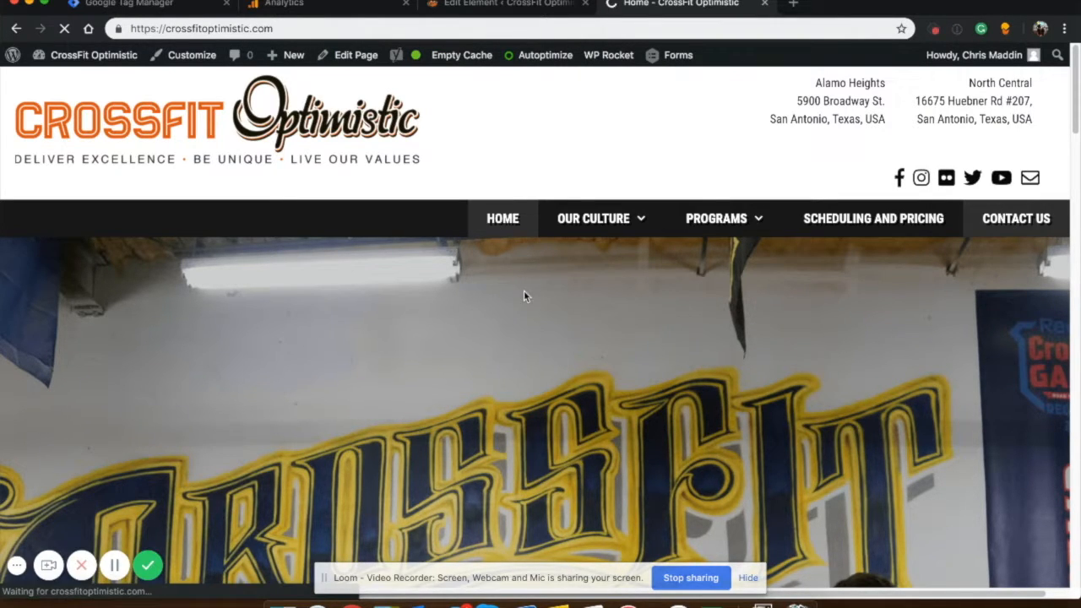
scroll(524, 295, "down", 15)
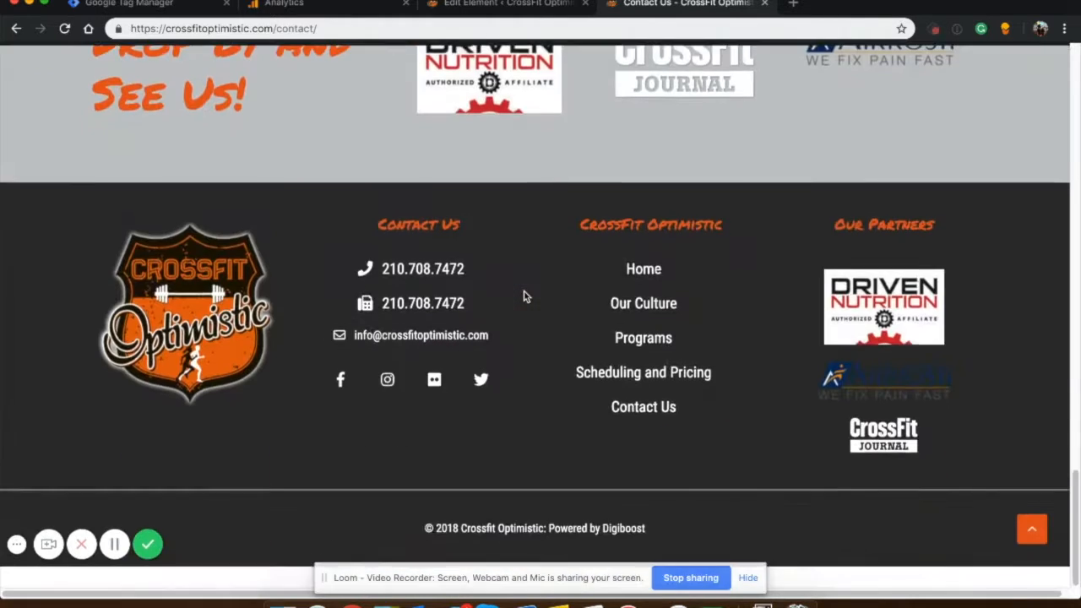
left_click(412, 287)
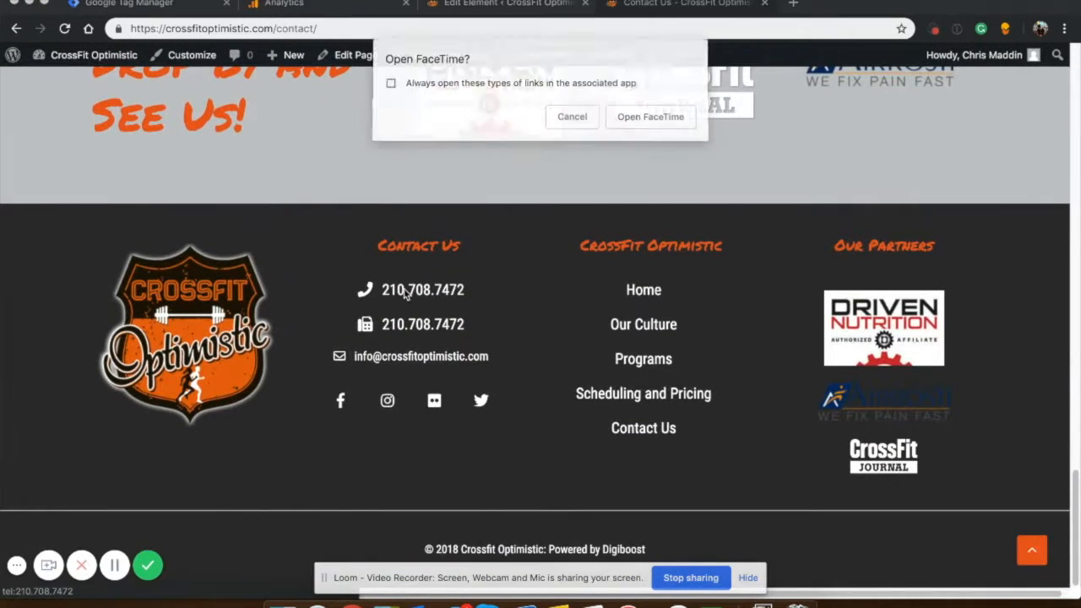
left_click(573, 118)
left_click(1063, 30)
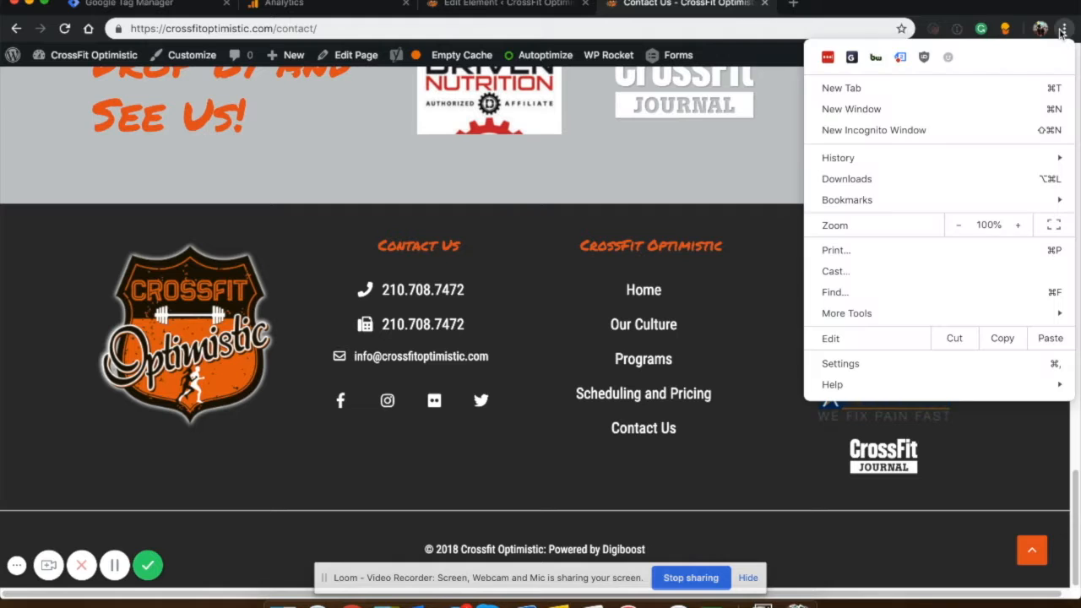
left_click(553, 282)
scroll(353, 288, "up", 4)
left_click(131, 200)
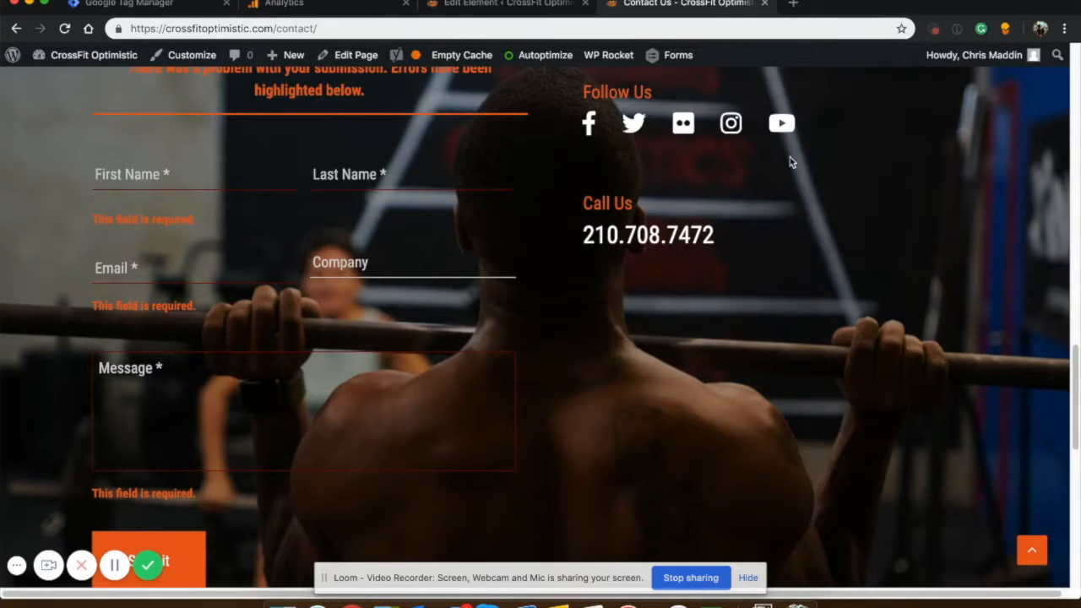
Stop the Google Tag Assistant recording and open its report.
left_click(1065, 29)
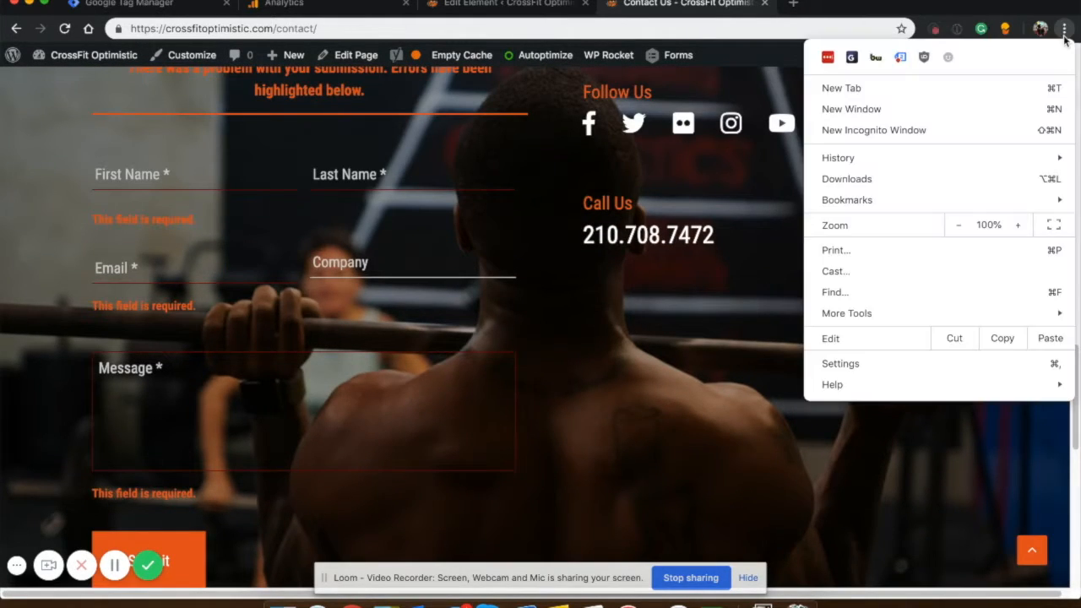
left_click(901, 59)
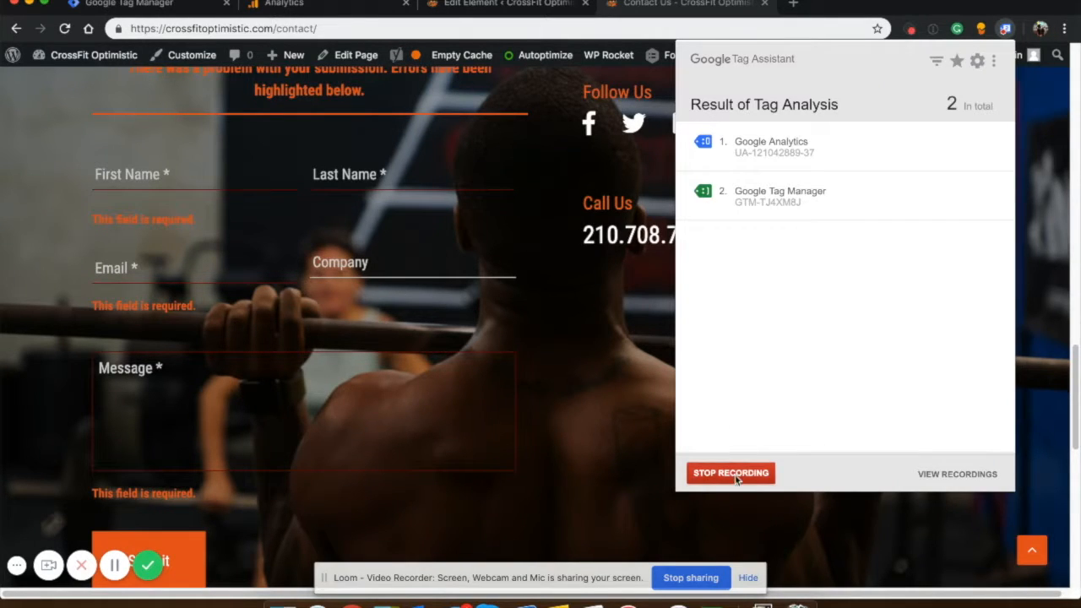
left_click(731, 475)
left_click(732, 202)
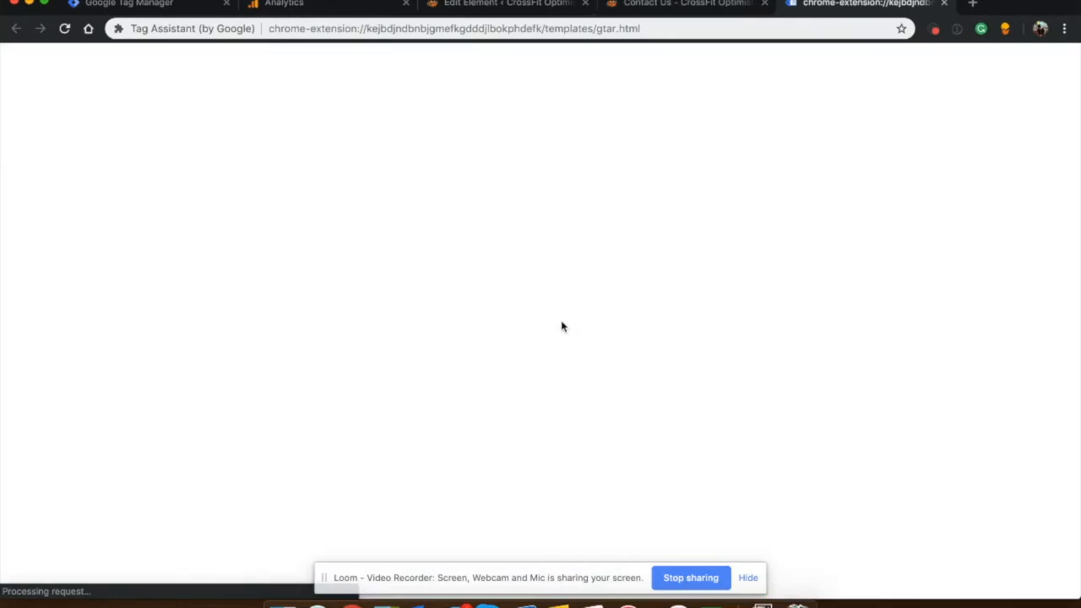
Examine the Google Analytics tag entries in the report and the details of the Contact Form Submission event.
scroll(561, 326, "down", 5)
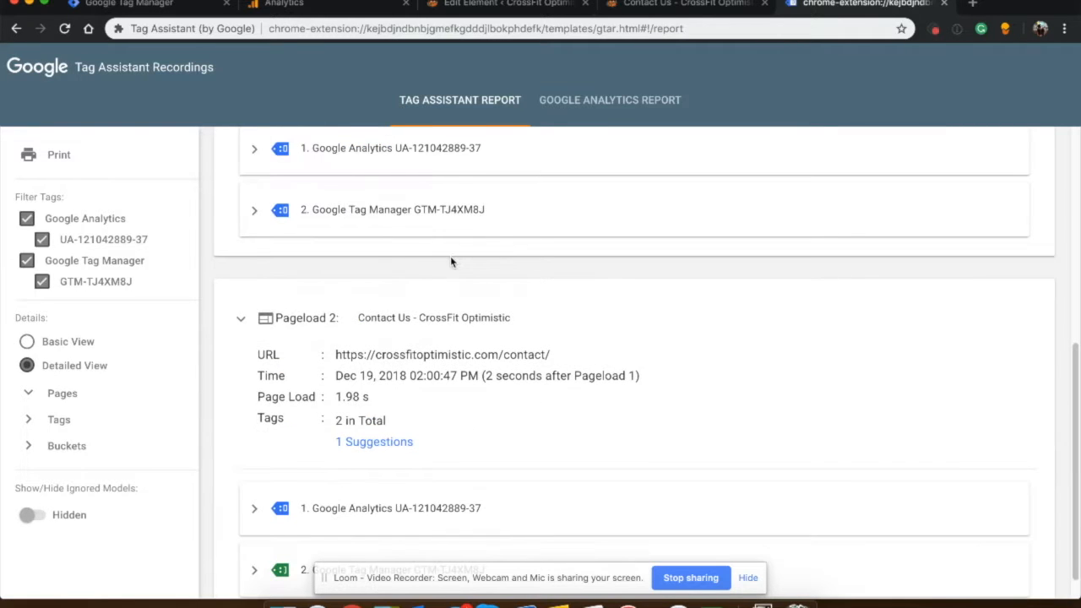
left_click(380, 160)
scroll(422, 302, "down", 4)
left_click(372, 481)
scroll(399, 373, "down", 4)
scroll(402, 374, "down", 2)
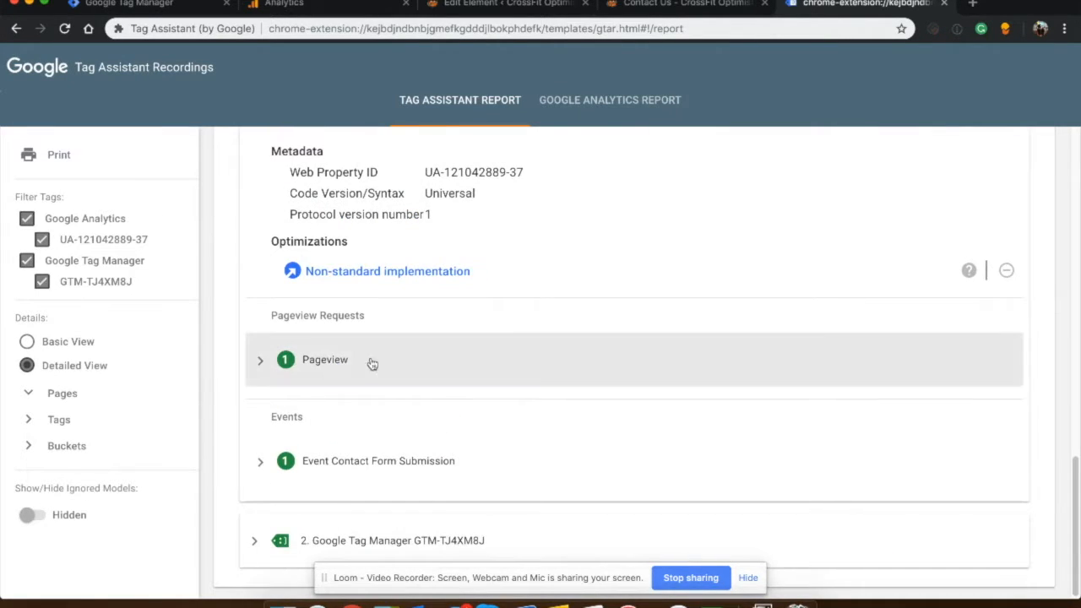
left_click(358, 461)
scroll(411, 383, "down", 4)
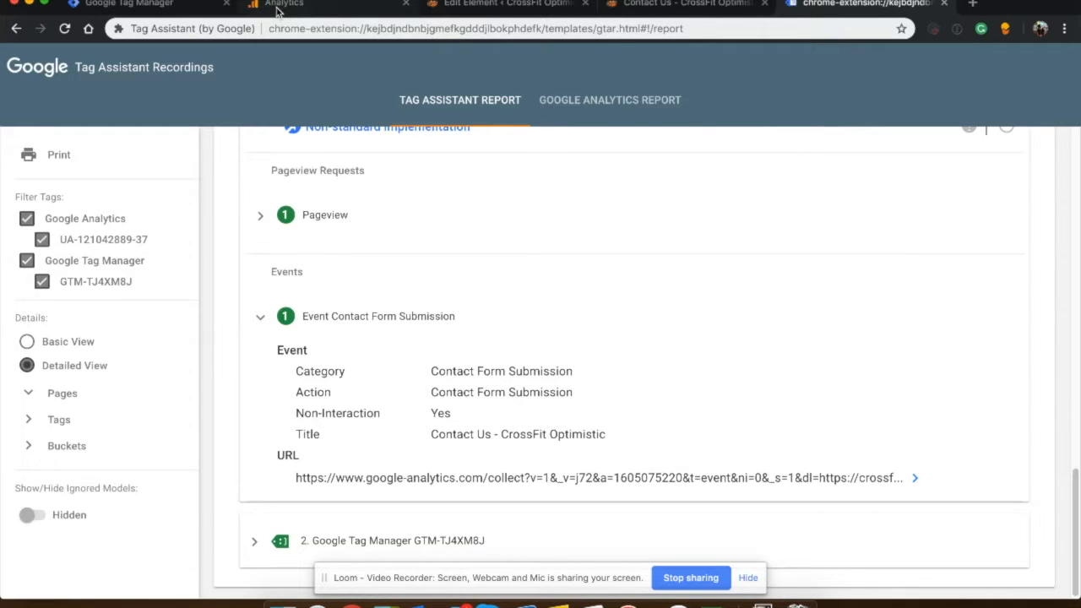
Switch to Google Analytics and open the Goals administration of the All Web Site Data view.
left_click(748, 577)
left_click(310, 11)
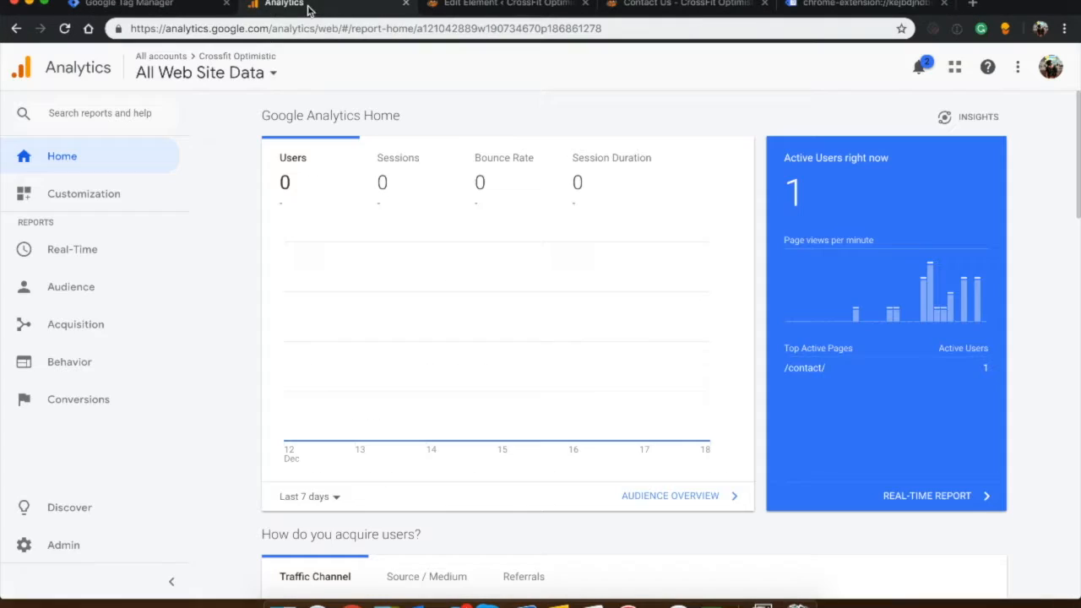
left_click(88, 543)
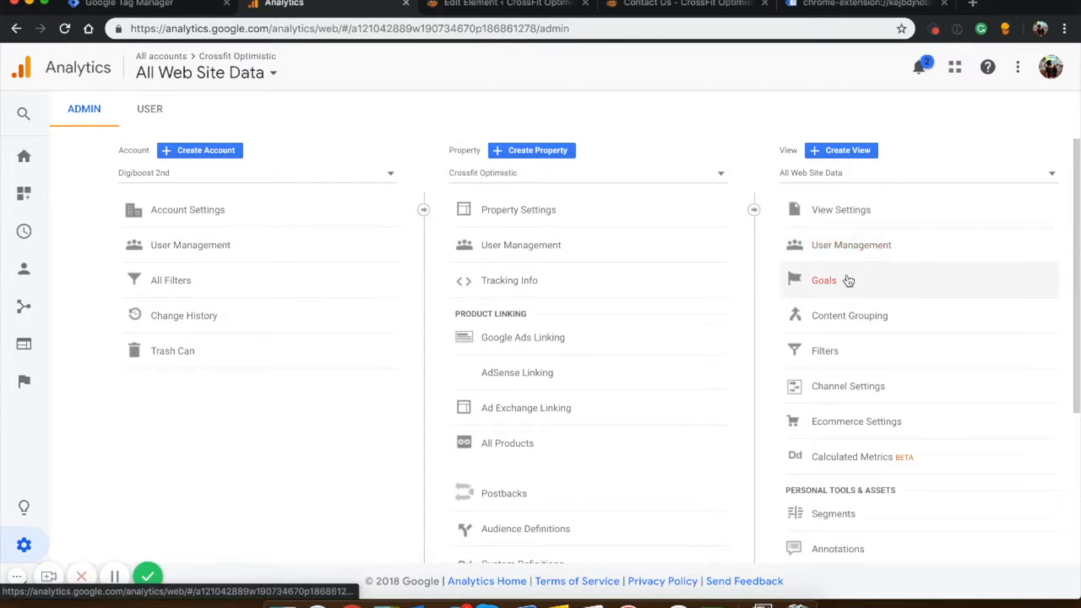
left_click(848, 280)
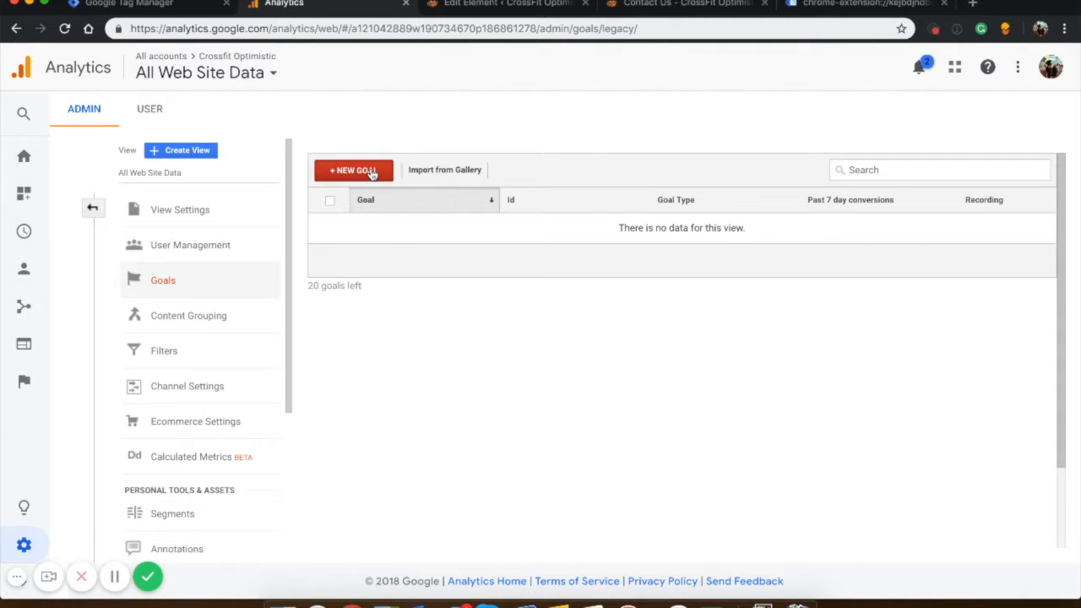
Start a new goal in the All Web Site Data view using the Custom setup.
left_click(367, 171)
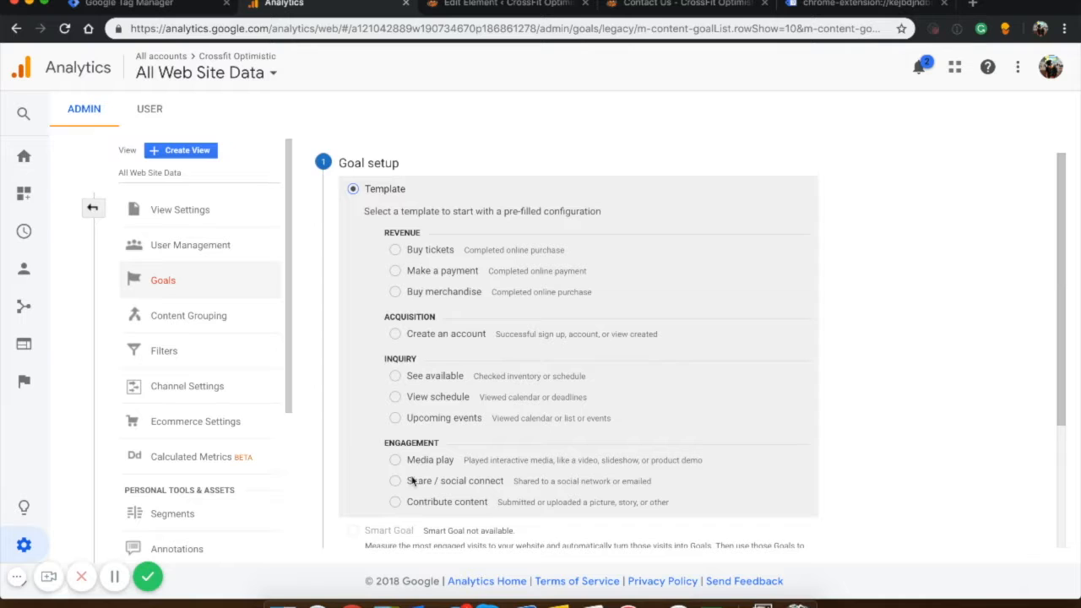
scroll(412, 481, "down", 2)
scroll(412, 481, "down", 1)
scroll(384, 422, "up", 2)
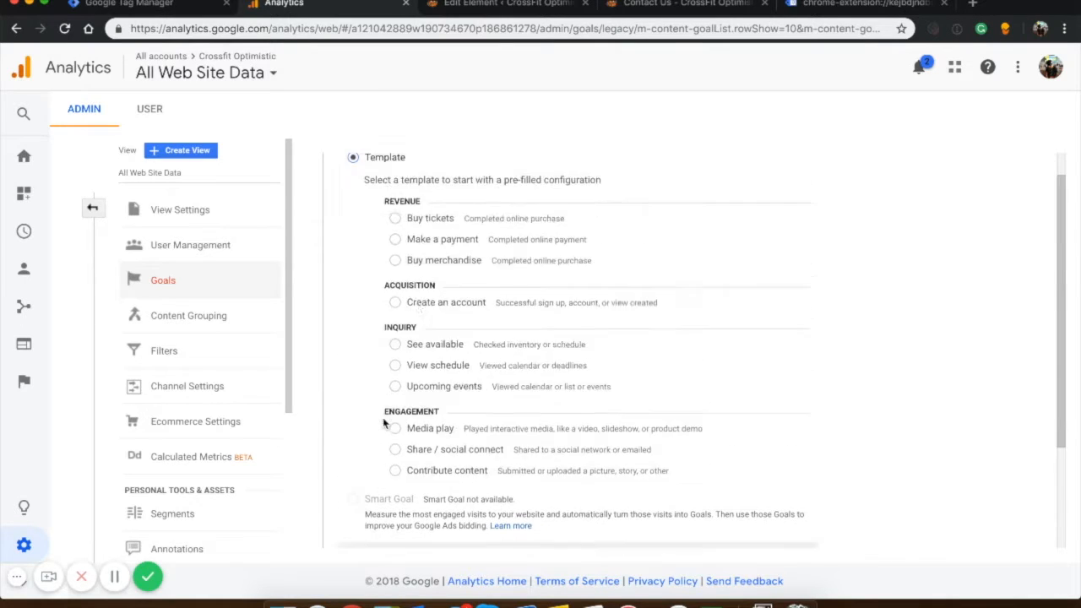
scroll(409, 339, "down", 2)
left_click(383, 410)
left_click(365, 460)
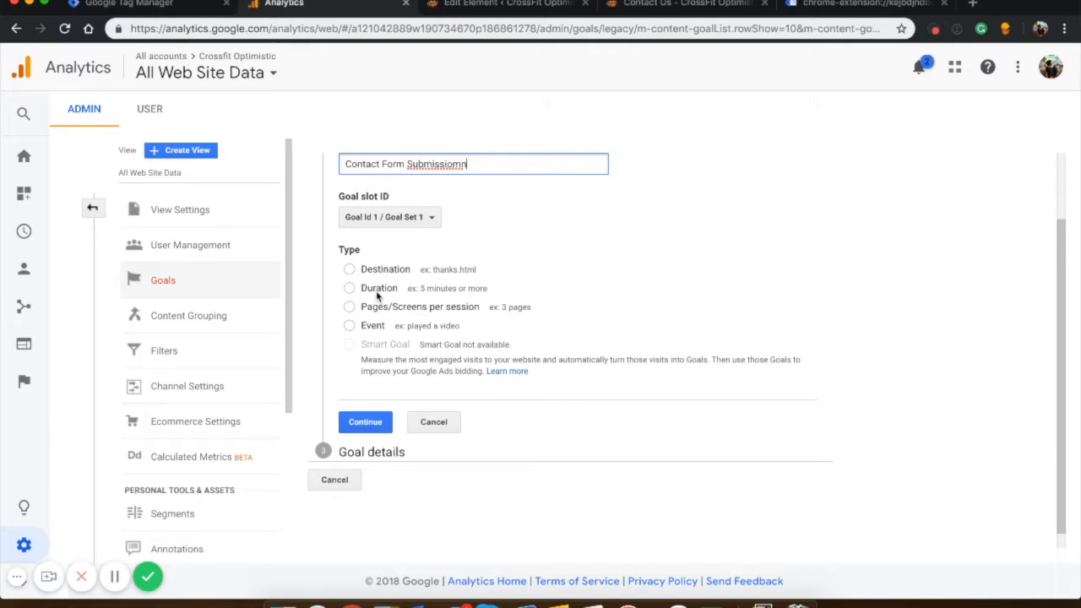
Name the goal Contact Form Submission with the spelling corrected, set its type to Event, and continue to the goal details.
left_click(370, 325)
left_click(454, 166)
right_click(459, 165)
left_click(486, 172)
left_click(365, 422)
left_click(492, 263)
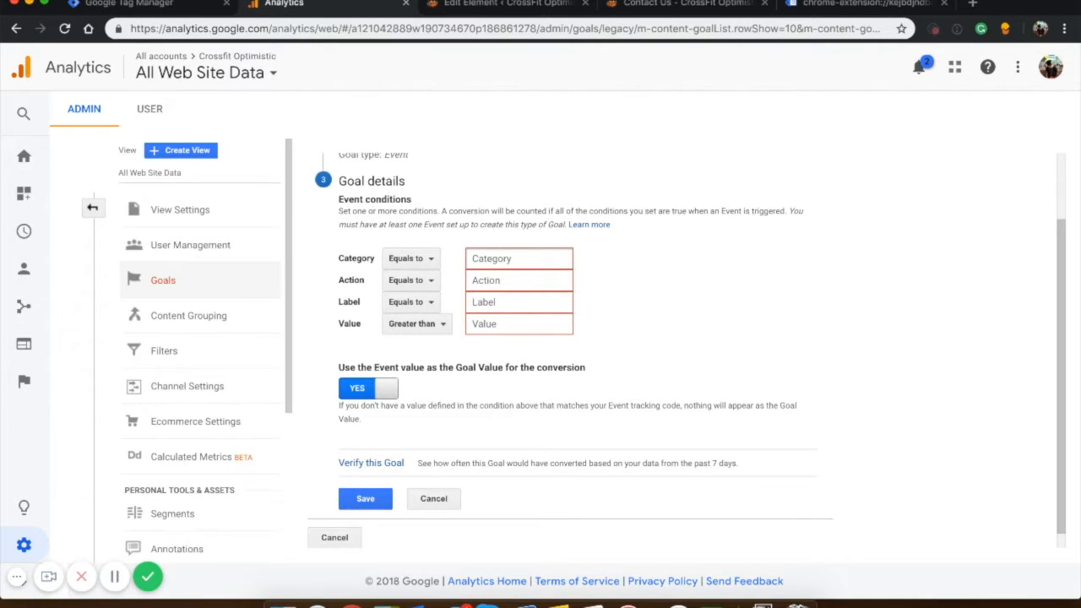
Switch to Google Tag Manager and examine the configuration of the Contact From Submission trigger.
left_click(143, 7)
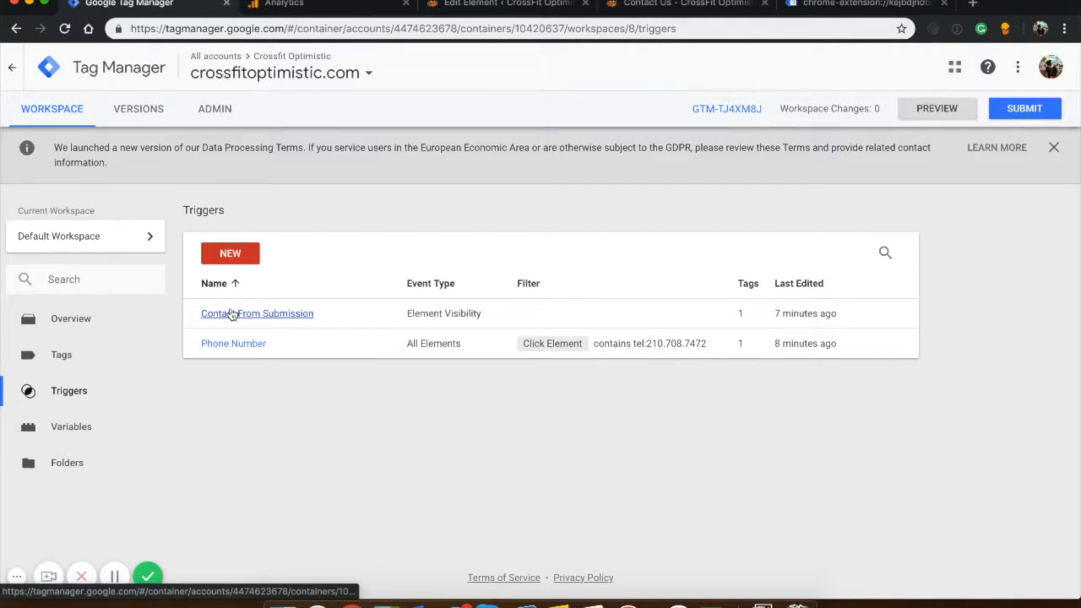
left_click(232, 314)
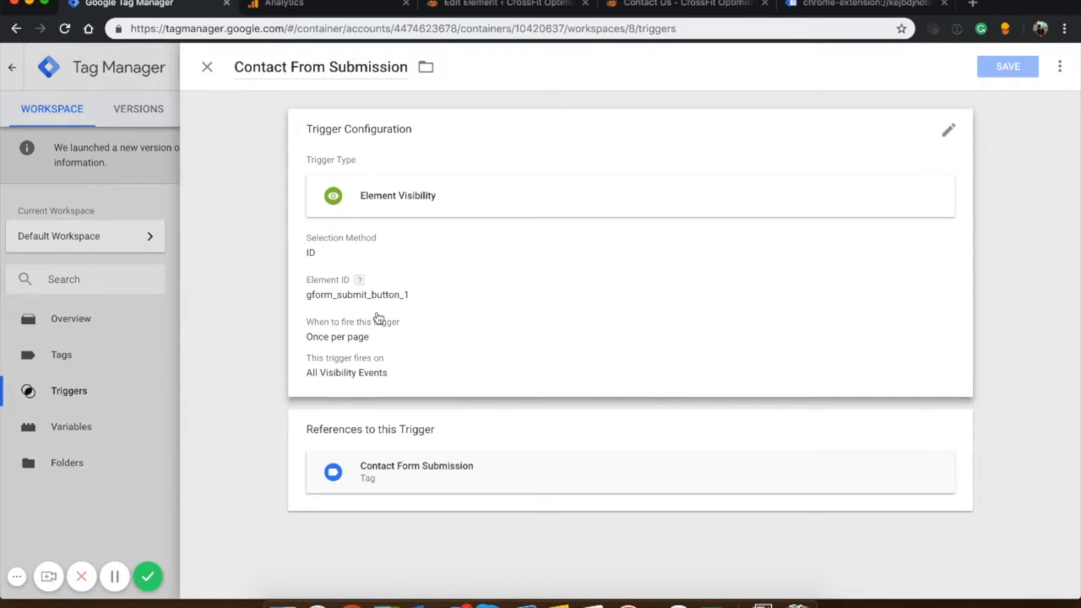
left_click(379, 319)
scroll(410, 381, "down", 3)
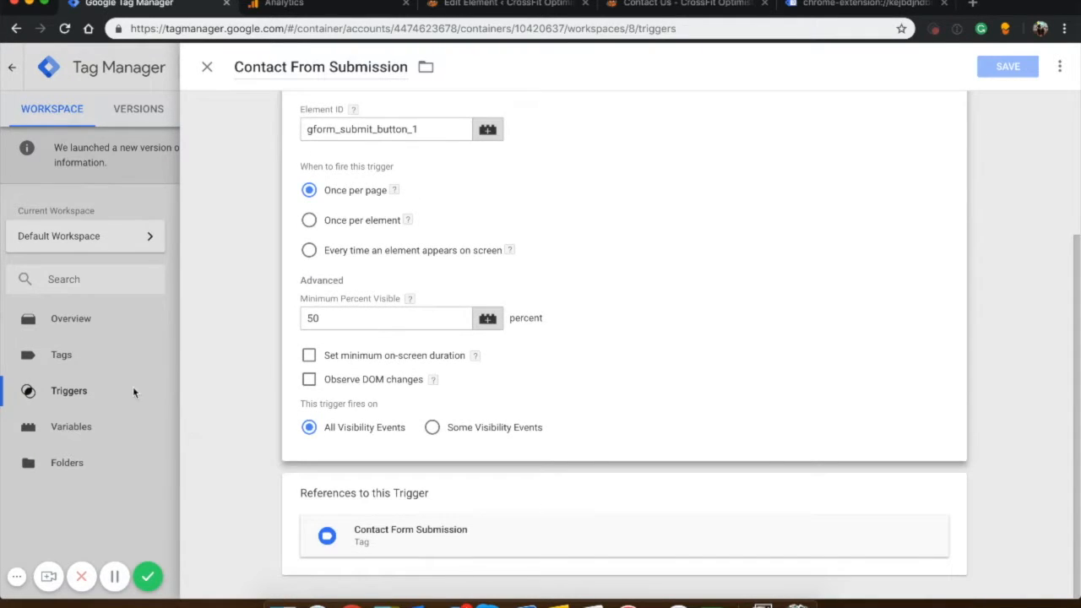
left_click(133, 388)
left_click(262, 312)
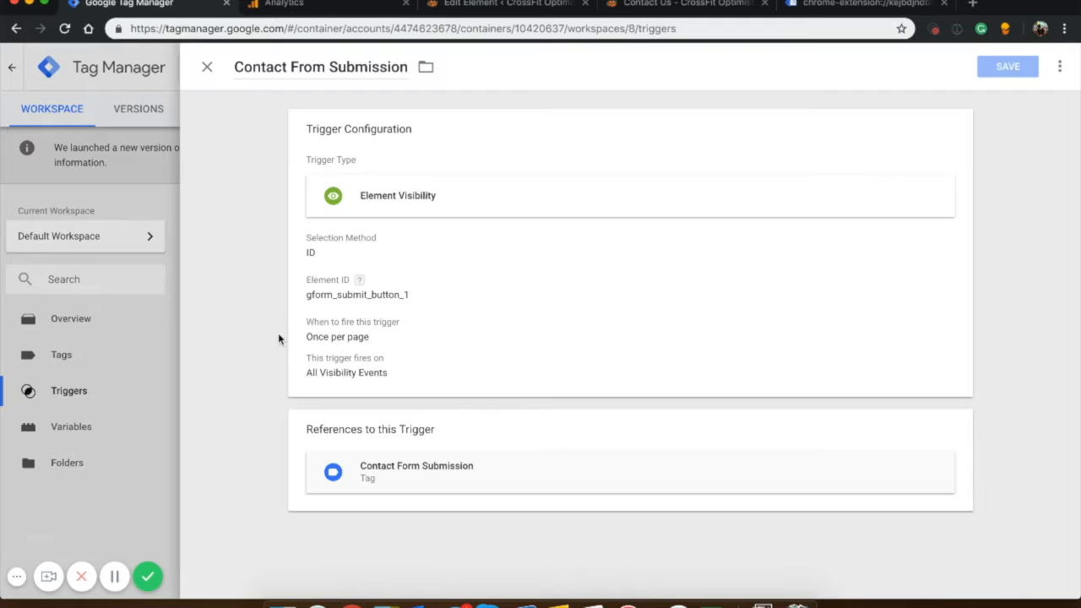
left_click(344, 332)
scroll(345, 379, "down", 3)
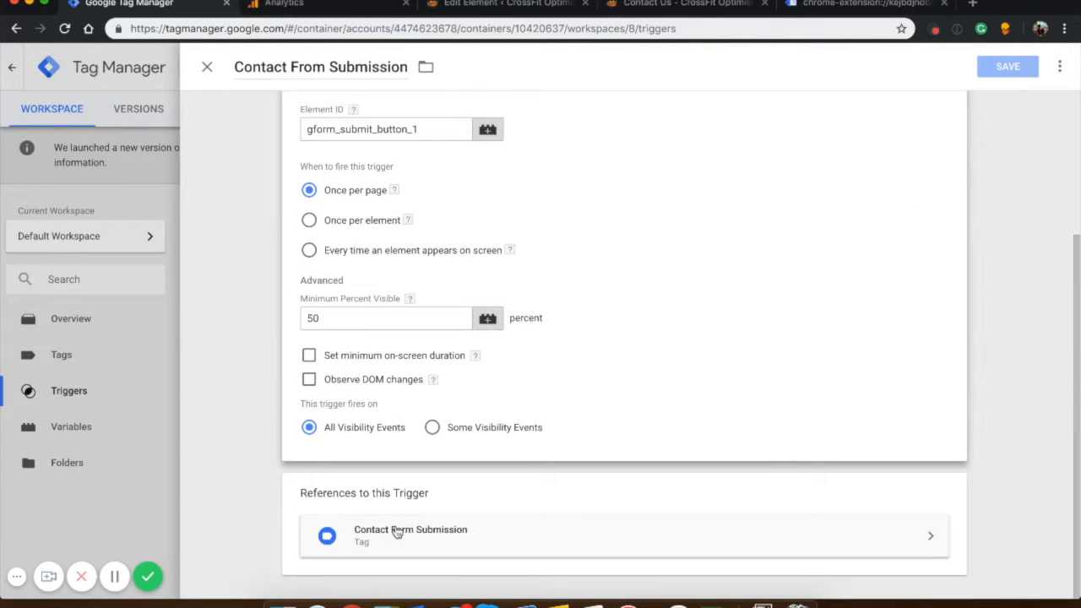
left_click(41, 375)
Open the Contact Form Submission tag and copy its event category.
left_click(55, 355)
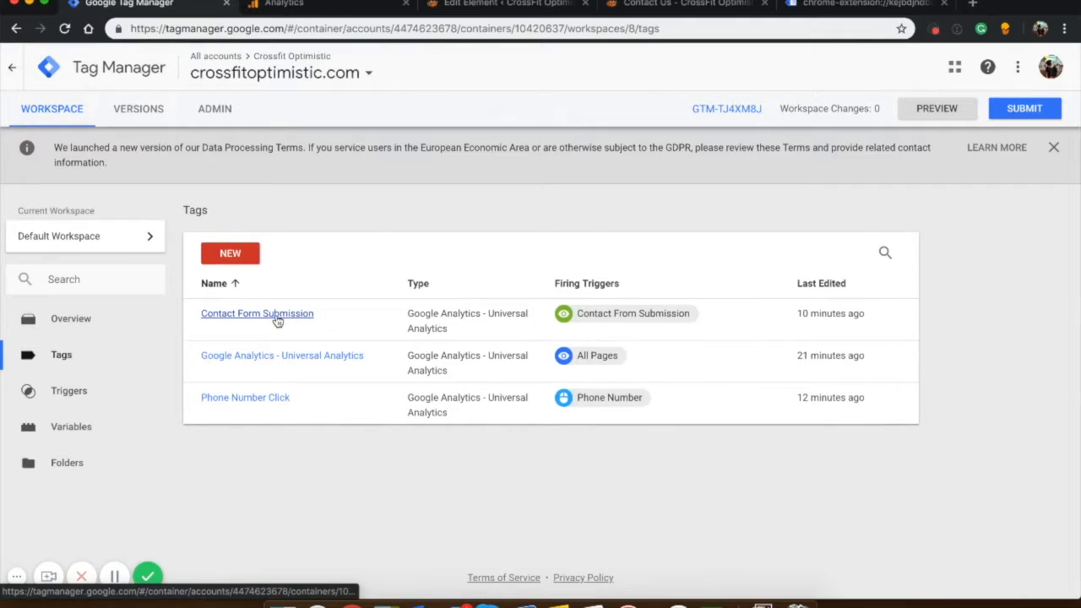
left_click(277, 317)
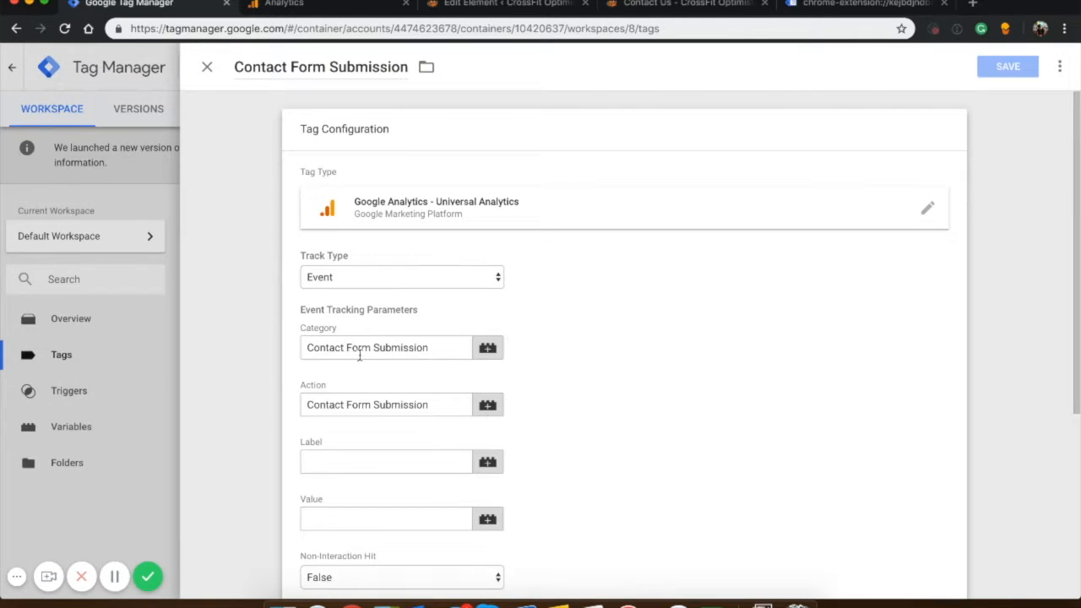
triple_click(359, 348)
key("ctrl+c")
Switch to Google Analytics, set the goal's event category and action to Contact Form Submission, then verify and save the goal.
left_click(292, 5)
left_click(511, 258)
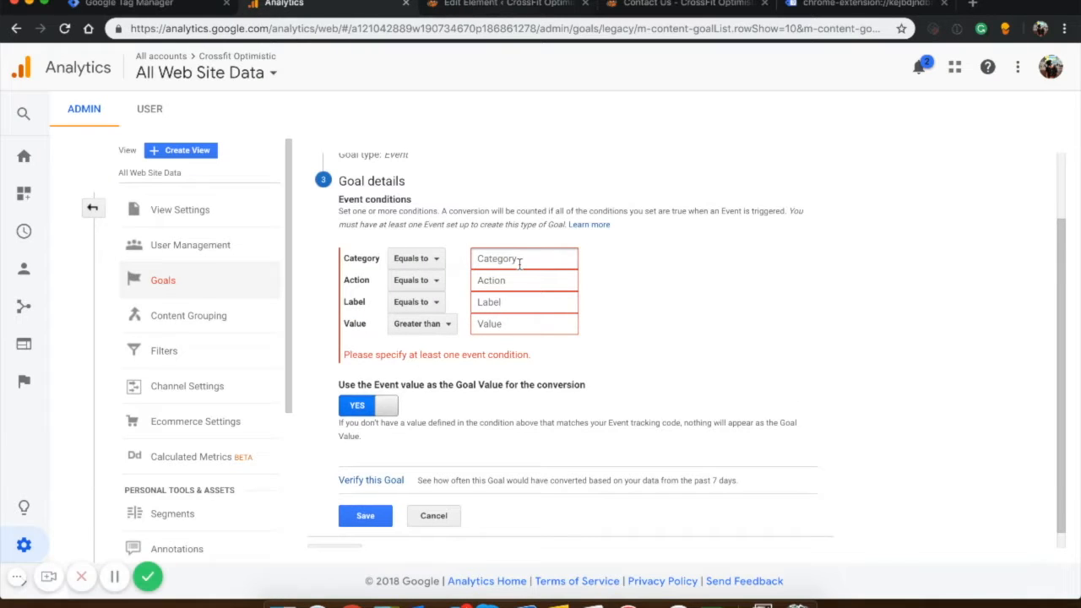
key("ctrl+v")
key("Tab")
key("ctrl+v")
left_click(365, 467)
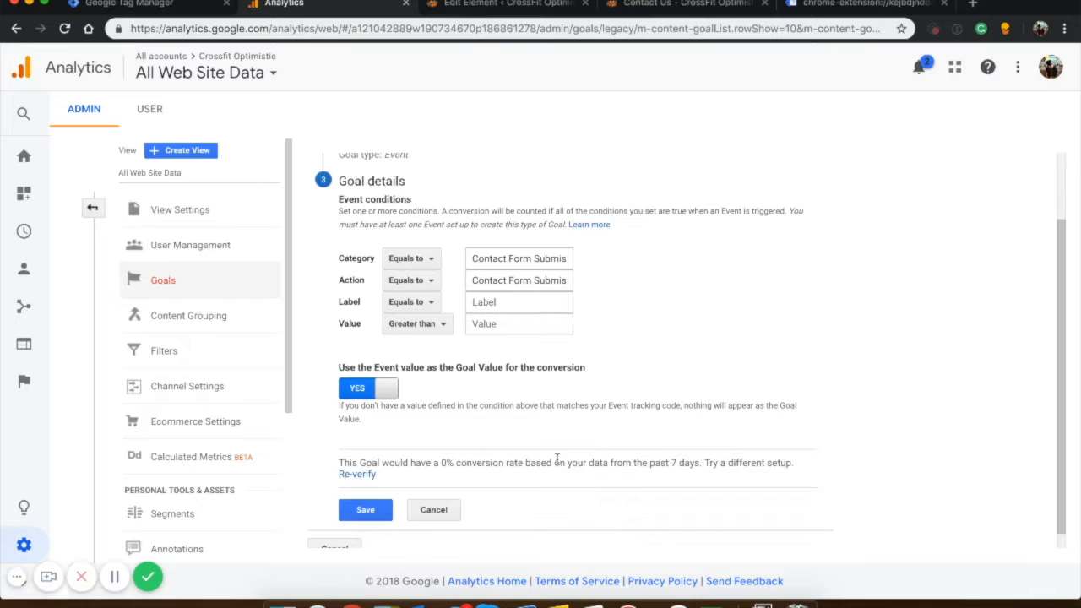
left_click(371, 509)
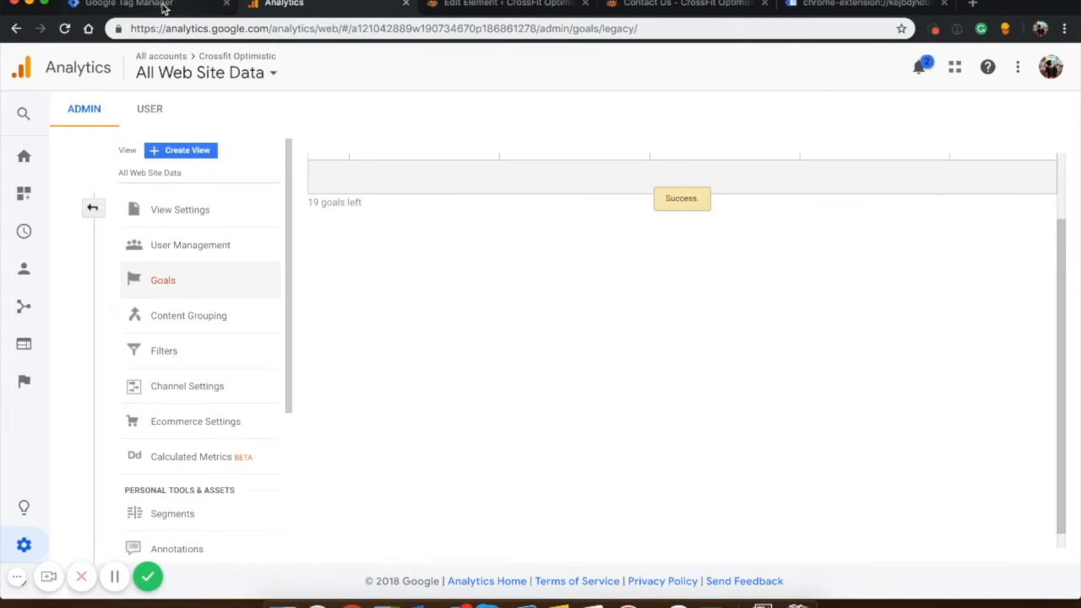
Switch to Google Tag Manager, open the Phone Number Click tag and copy its event category.
left_click(163, 6)
left_click(89, 314)
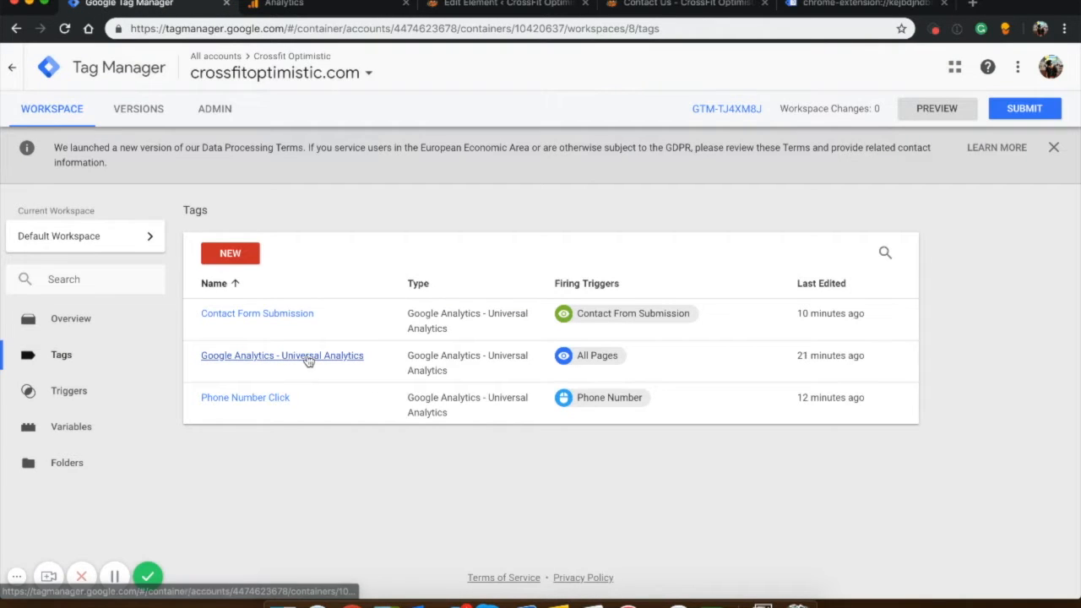
left_click(256, 402)
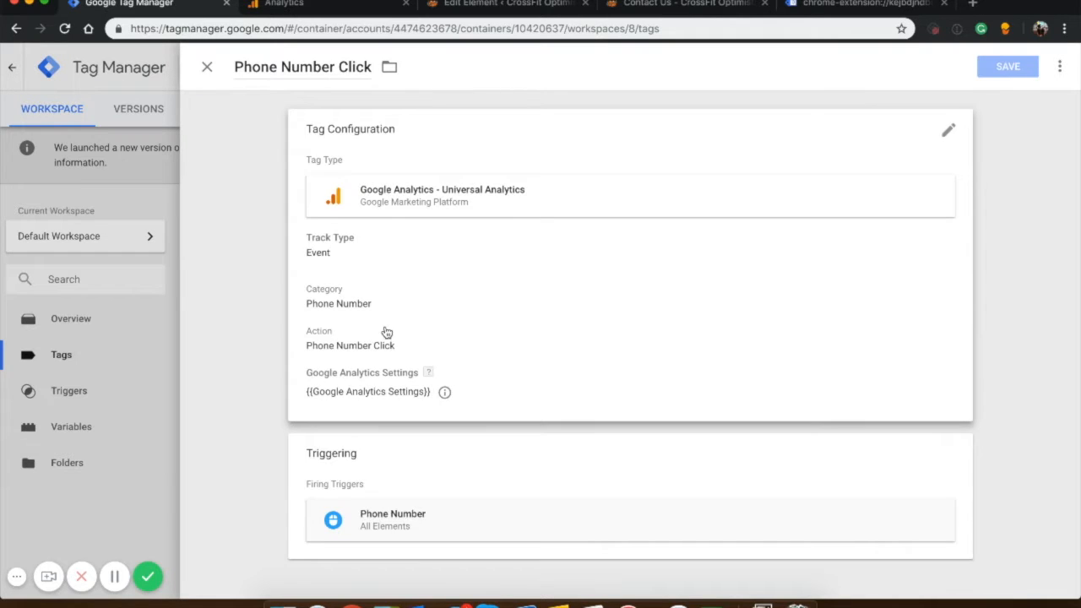
left_click(386, 337)
triple_click(384, 351)
key("super+c")
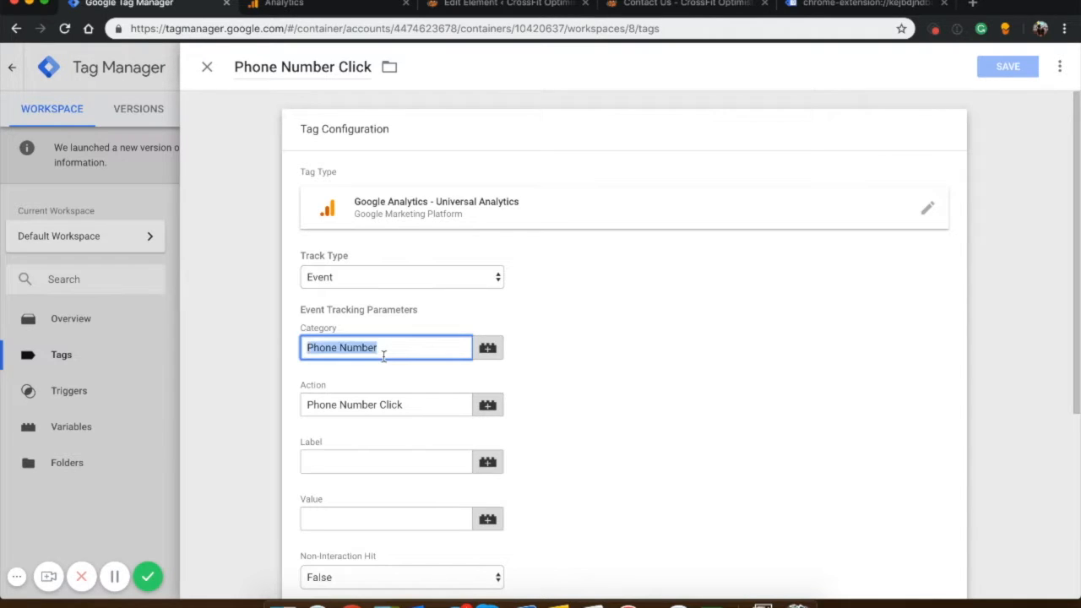
Switch to Google Analytics and create a custom goal named Phone Number with the Event type, continuing to its details.
left_click(323, 10)
left_click(347, 170)
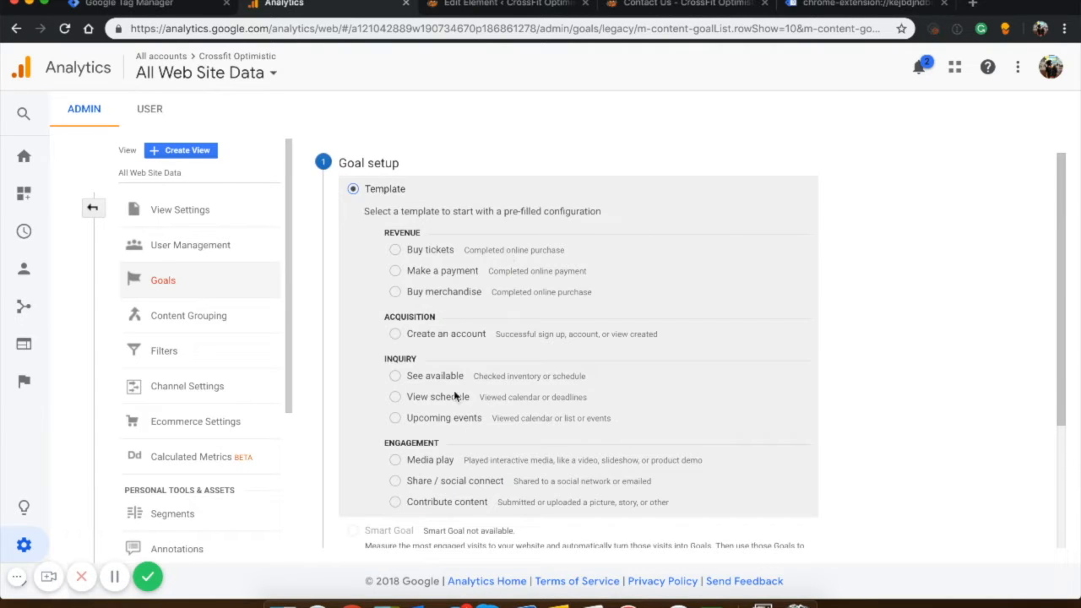
scroll(456, 396, "down", 3)
left_click(353, 412)
left_click(363, 456)
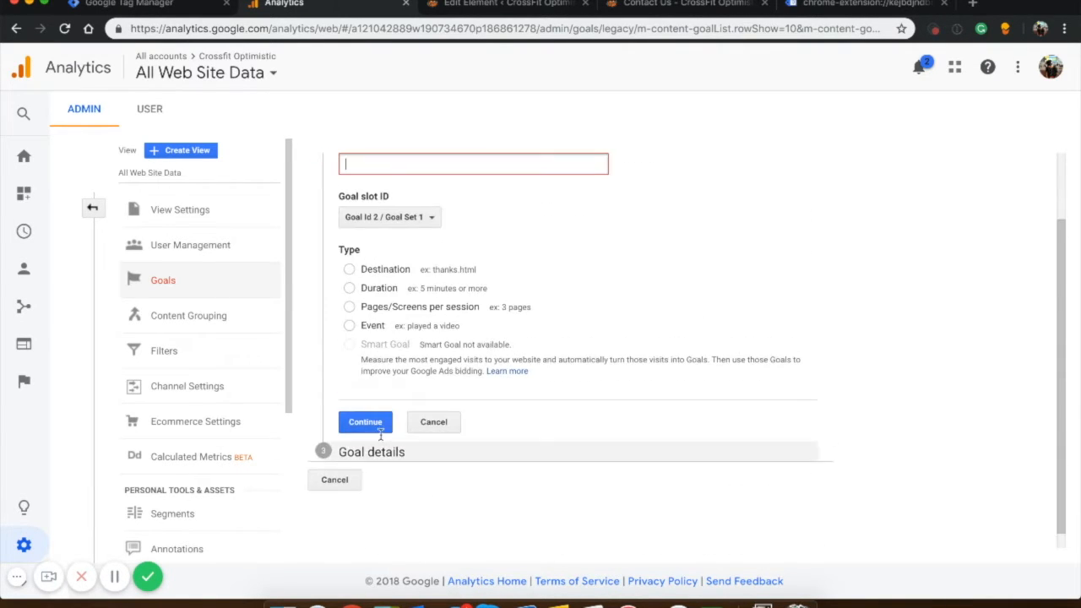
key("super+v")
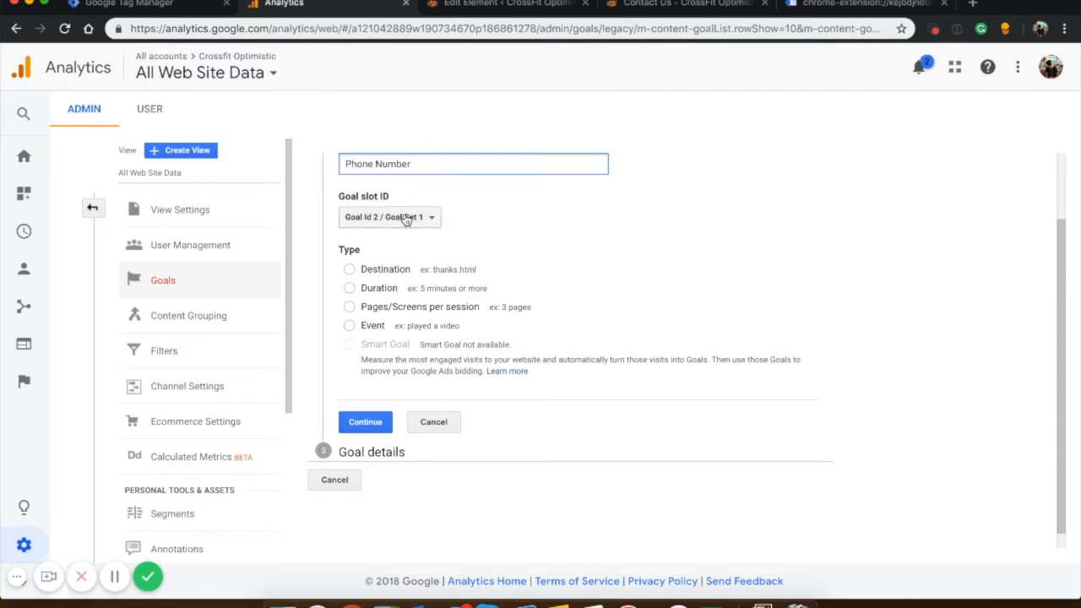
left_click(383, 325)
left_click(371, 421)
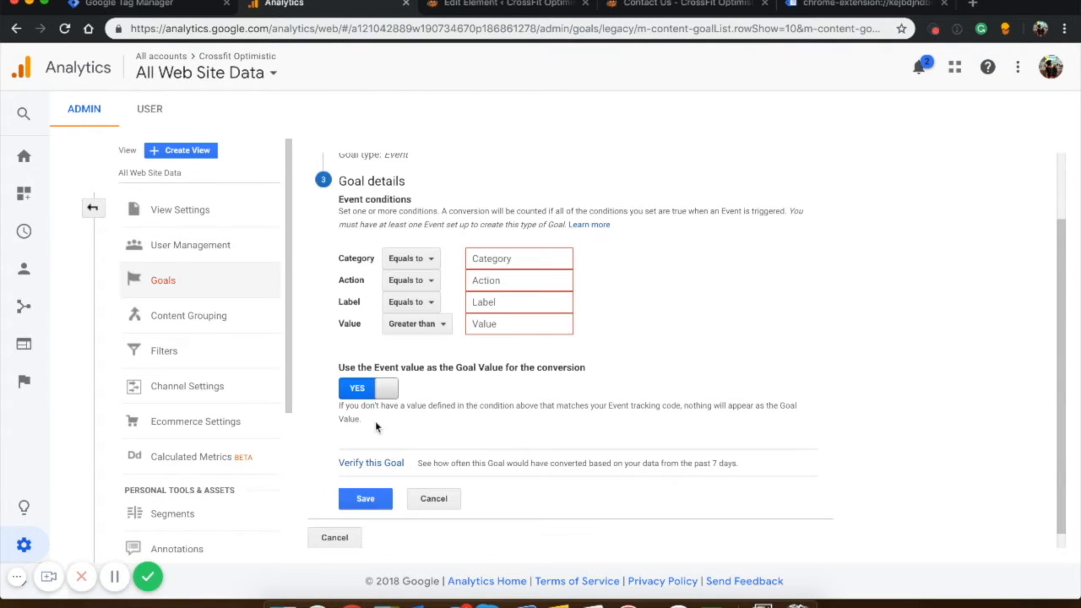
Set the goal's event category to Phone Number and action to Phone Number Click, and save the goal.
left_click(482, 258)
key("super+v")
left_click(486, 280)
key("super+v")
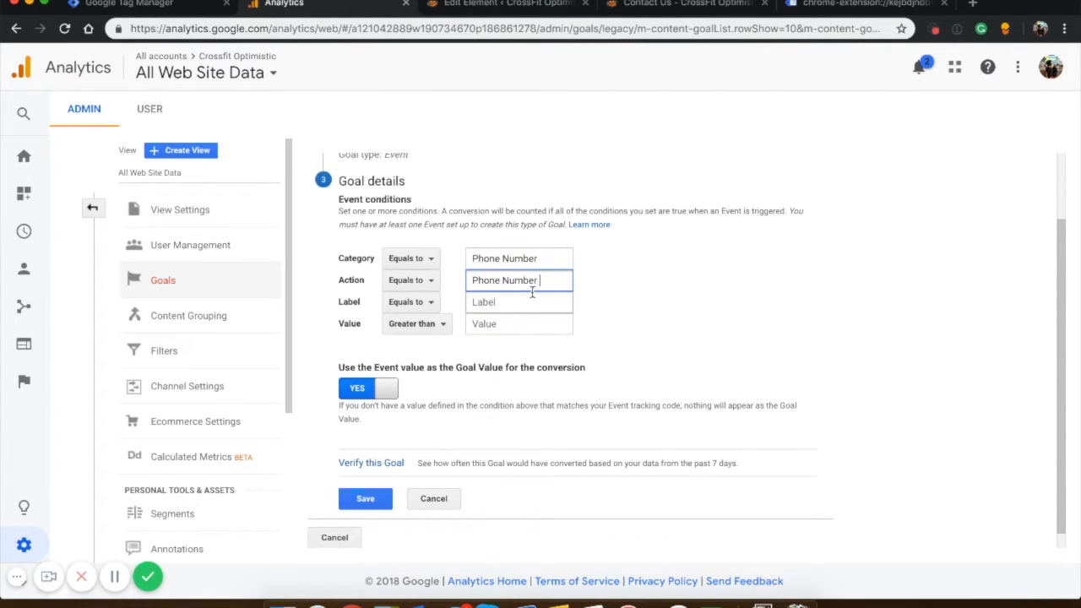
left_click(378, 500)
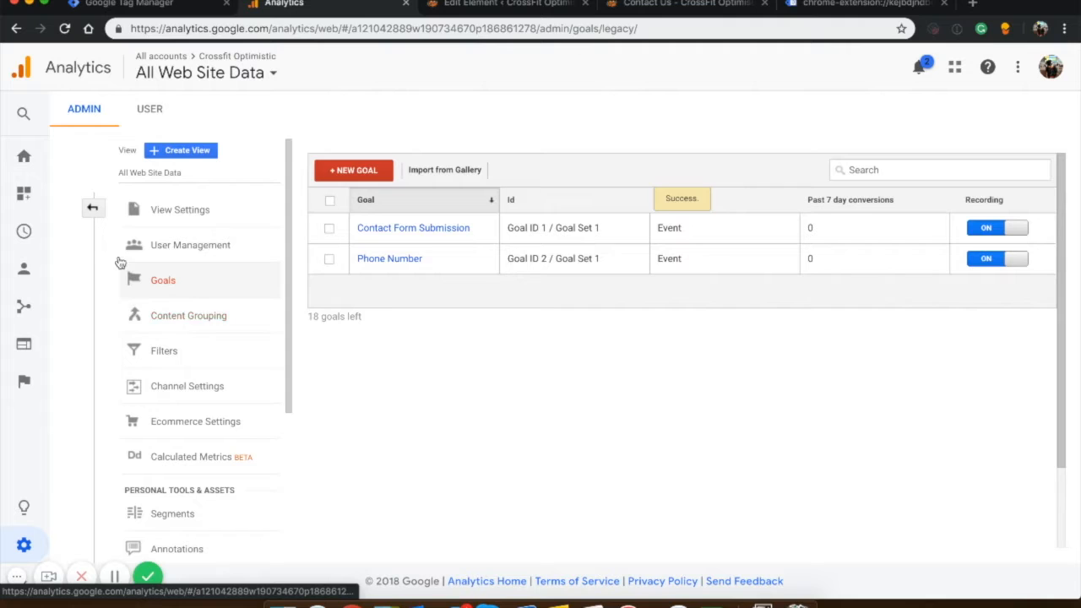
Open the Real-Time Events report and view the events of the last 30 minutes.
left_click(25, 155)
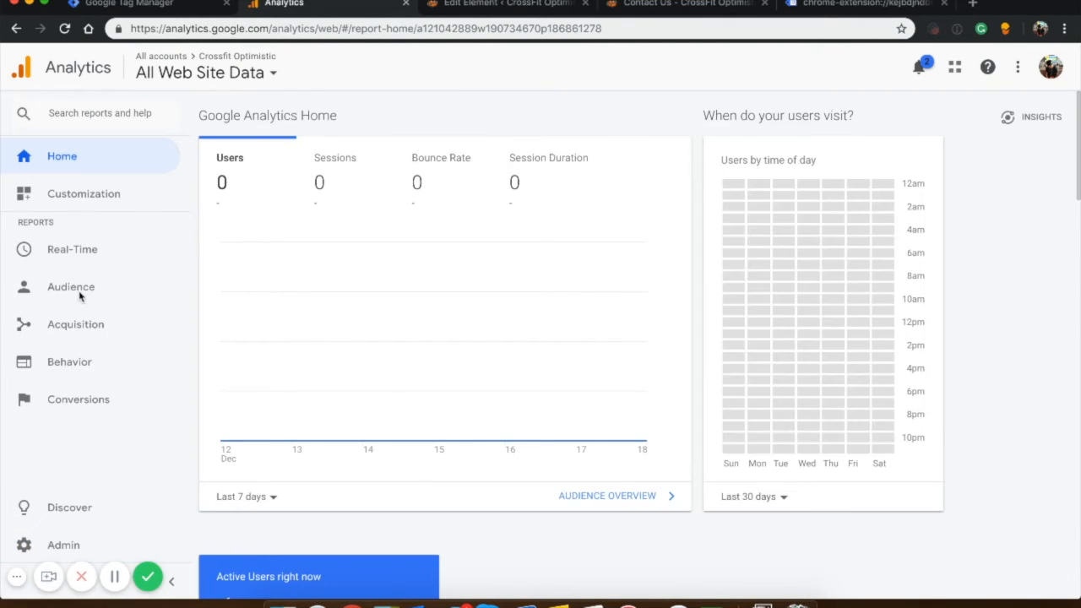
left_click(54, 252)
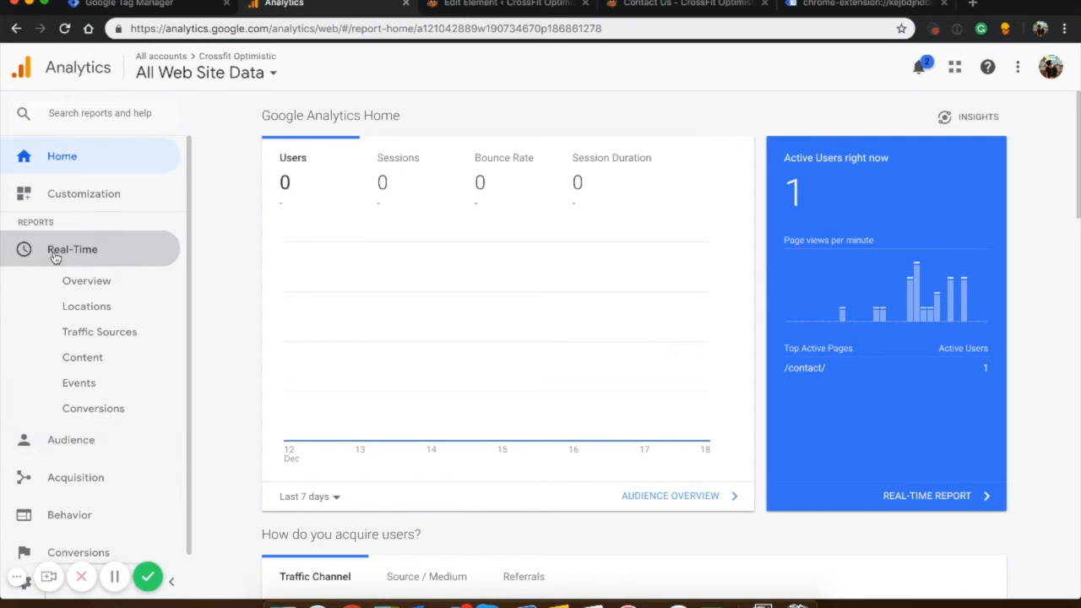
left_click(94, 385)
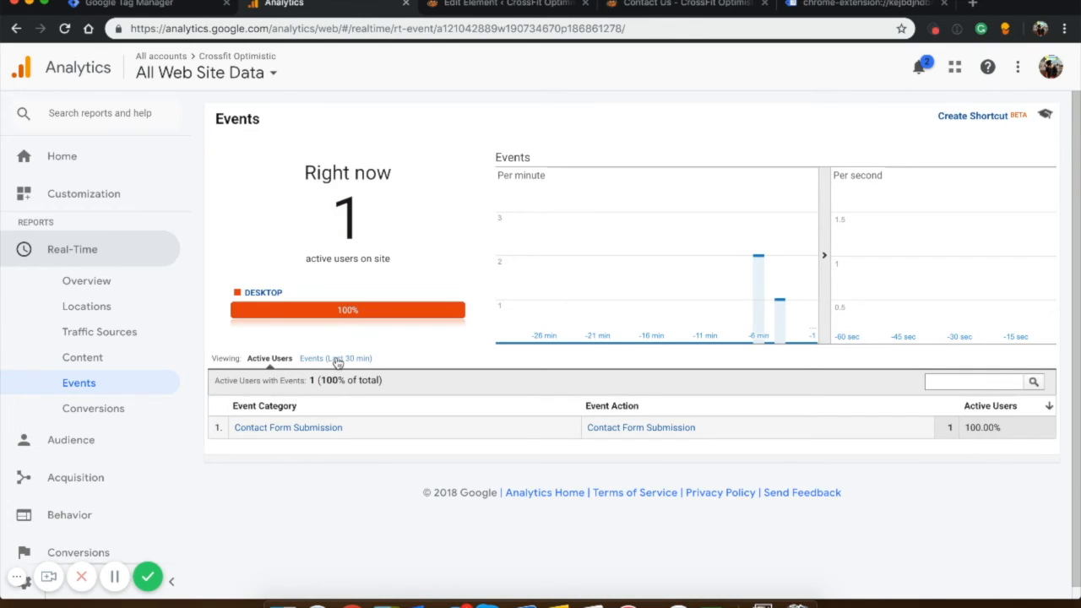
left_click(336, 359)
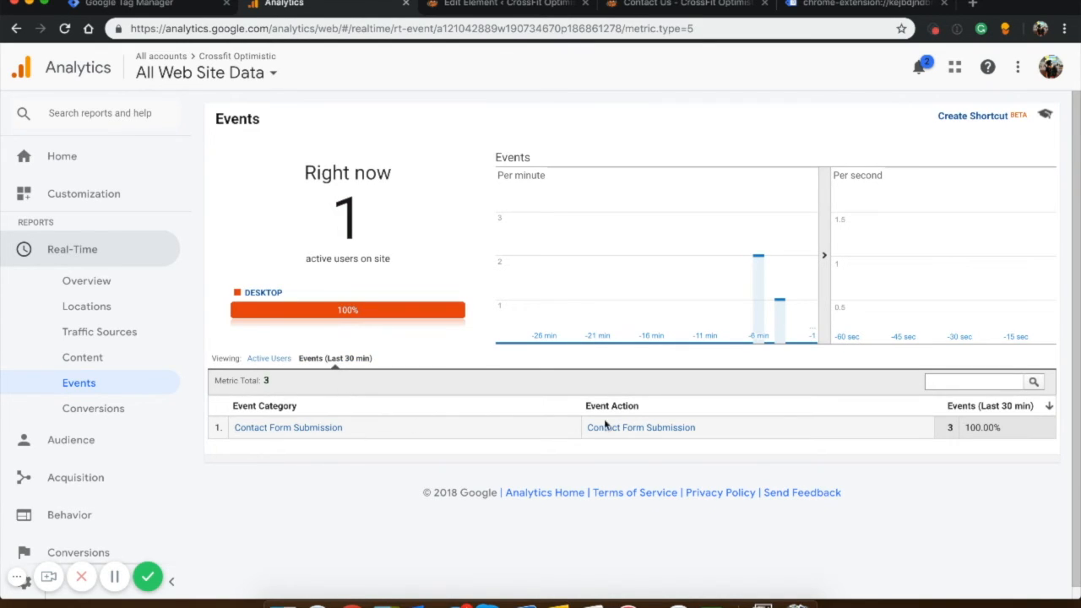